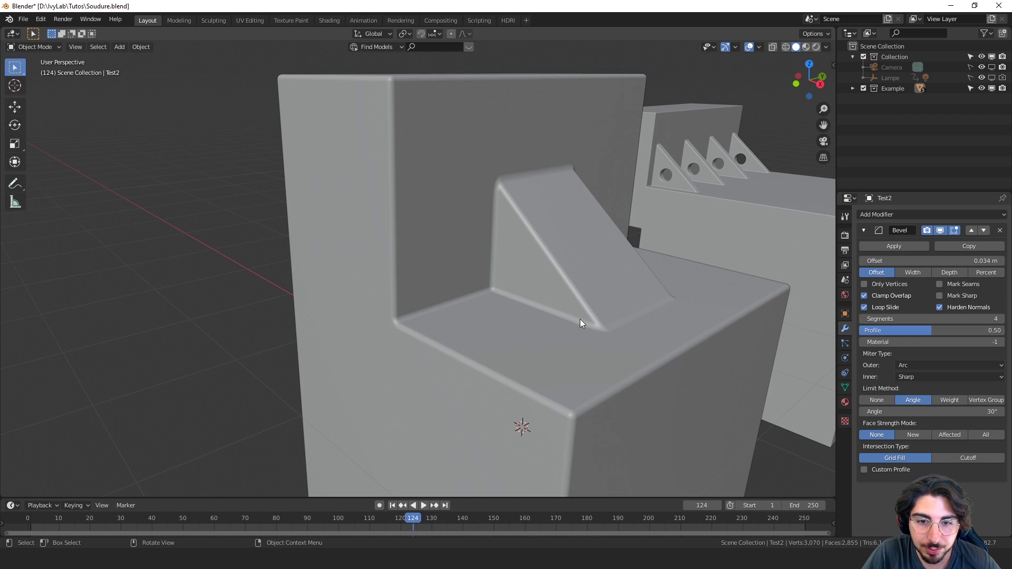
# - Examine the example with a separate wedge, selecting the wedge and the stepped block in turn to check how they are built
pyautogui.keyDown('shift'); pyautogui.moveTo(231, 285); pyautogui.dragTo(323, 233, button='middle'); pyautogui.keyUp('shift')
pyautogui.scroll(-6, 322, 236)
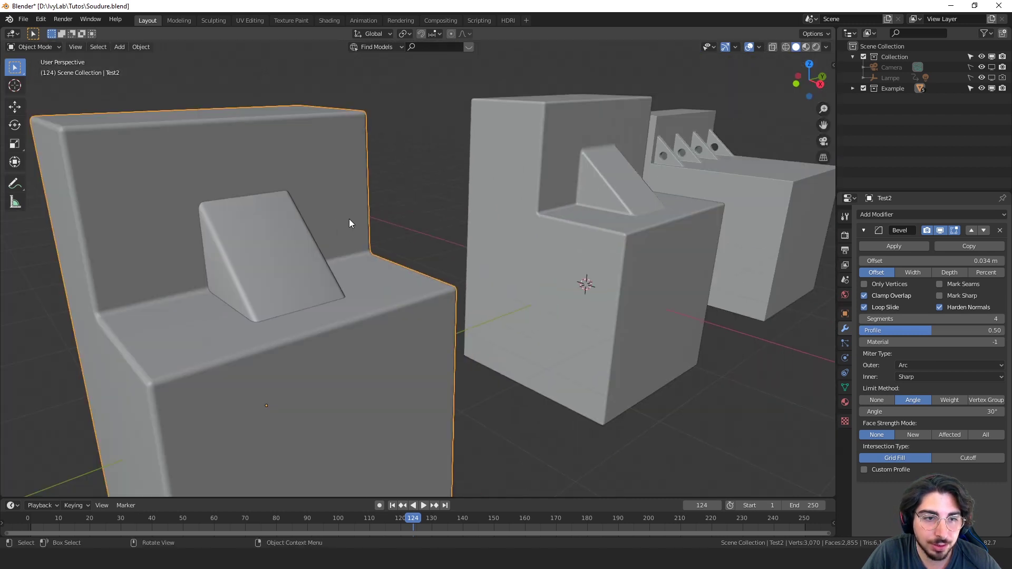
pyautogui.click(277, 265)
pyautogui.press('g')
pyautogui.press('z')
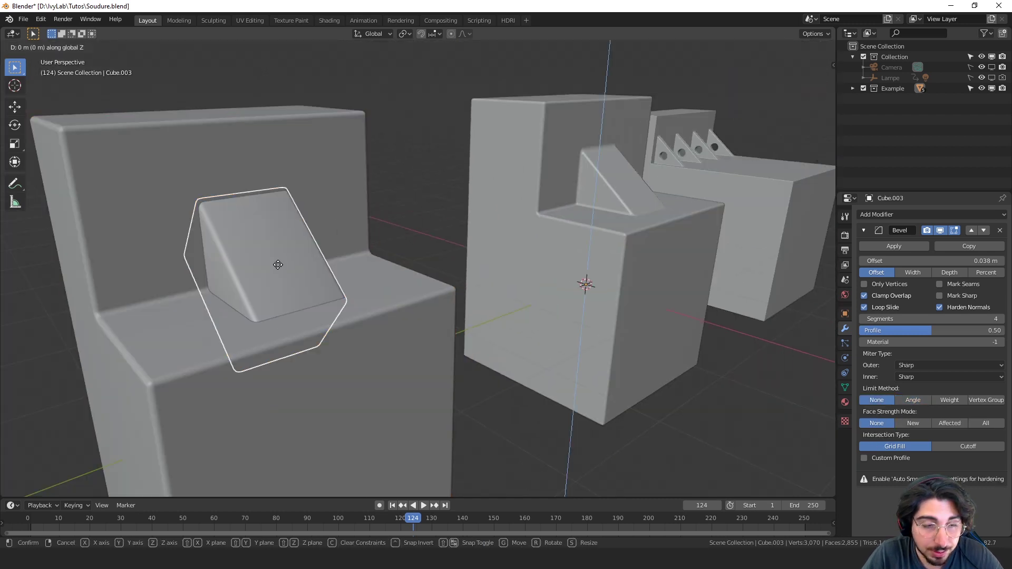
pyautogui.rightClick(345, 154)
pyautogui.click(173, 273)
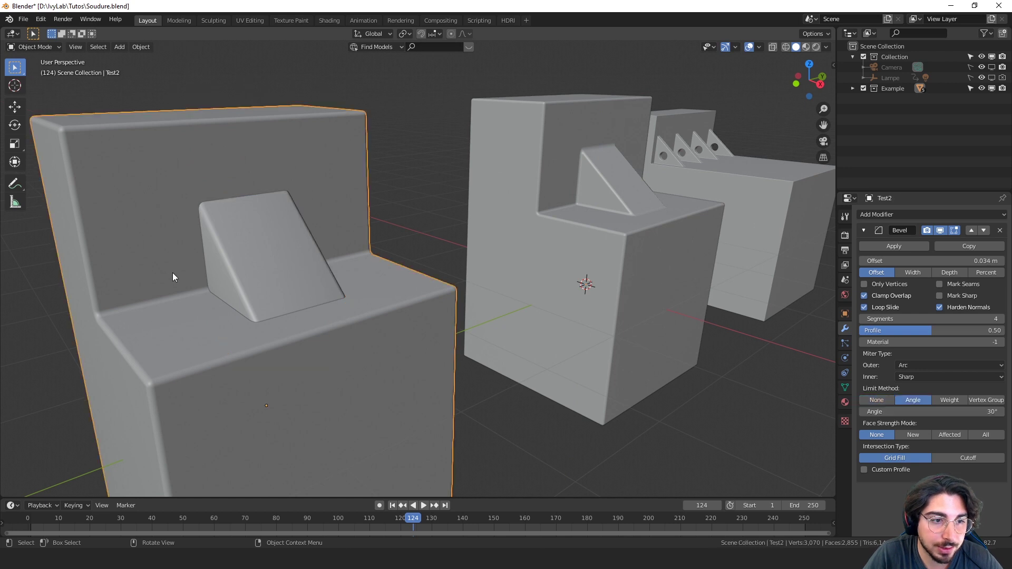
pyautogui.click(279, 287)
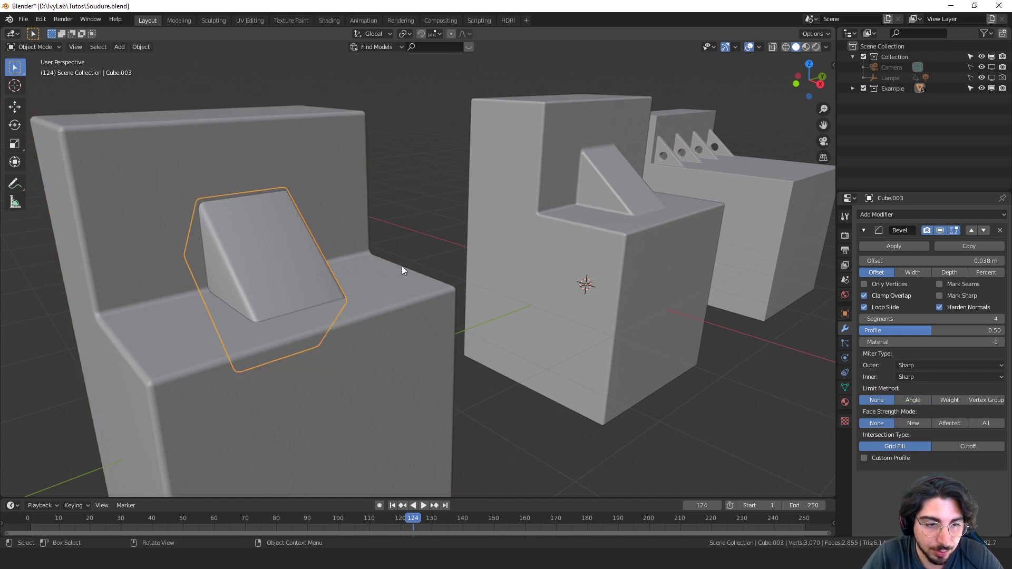
# - Inspect the example joined by a Union boolean in wireframe, select it, and return to solid shading
pyautogui.hotkey('shift', 'z')
pyautogui.moveTo(406, 172); pyautogui.dragTo(500, 272, button='middle')
pyautogui.keyDown('shift'); pyautogui.moveTo(495, 237); pyautogui.dragTo(343, 289, button='middle'); pyautogui.keyUp('shift')
pyautogui.scroll(4, 472, 268)
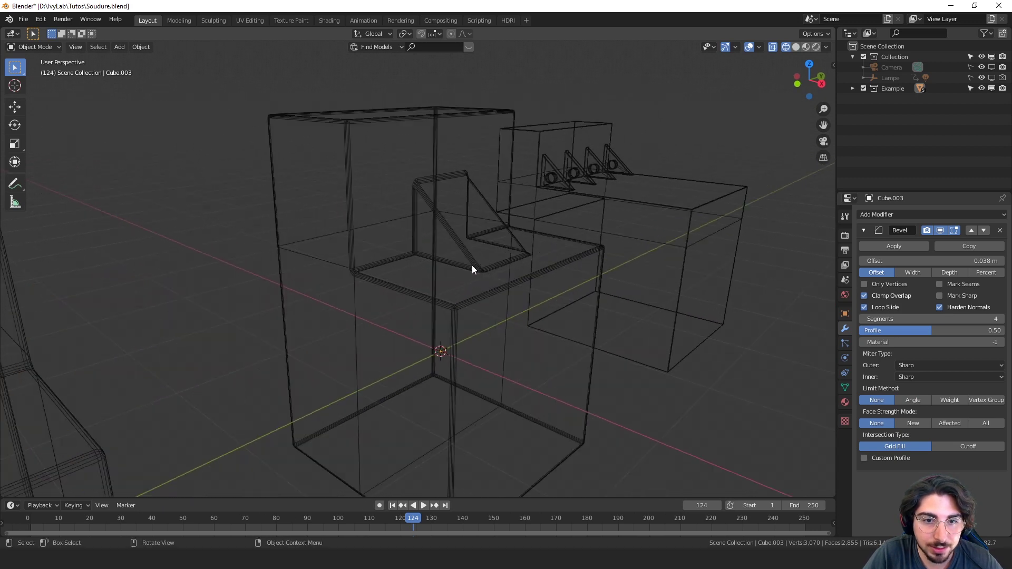
pyautogui.keyDown('shift'); pyautogui.moveTo(491, 200); pyautogui.dragTo(412, 249, button='middle'); pyautogui.keyUp('shift')
pyautogui.click(384, 290)
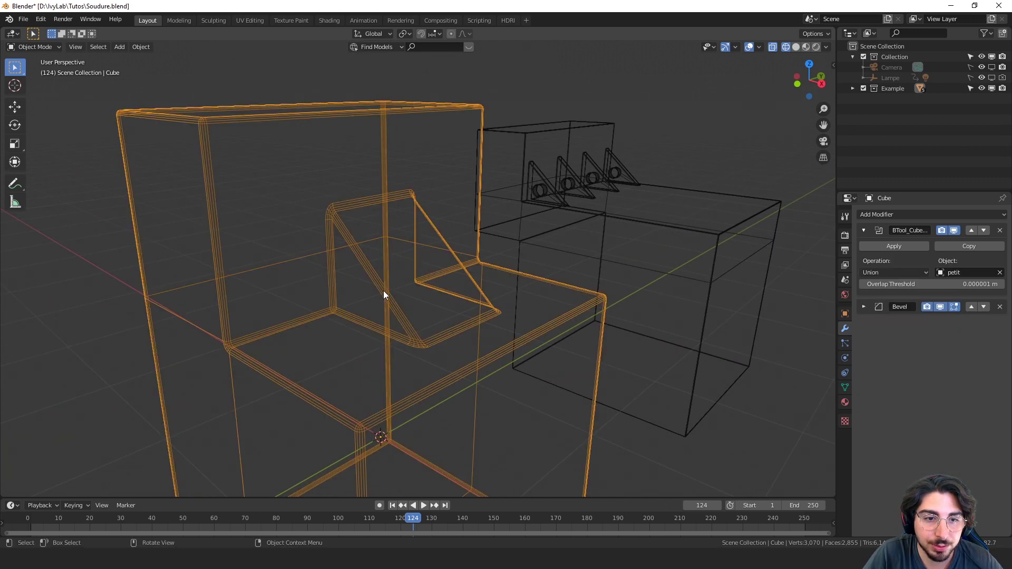
pyautogui.scroll(-2, 316, 216)
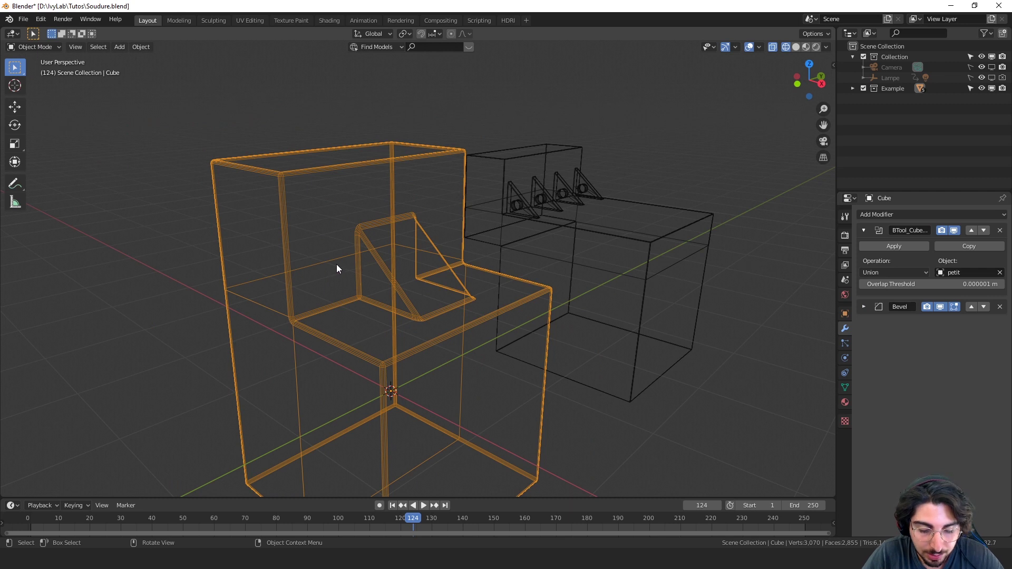
pyautogui.press('z')
pyautogui.click(451, 260)
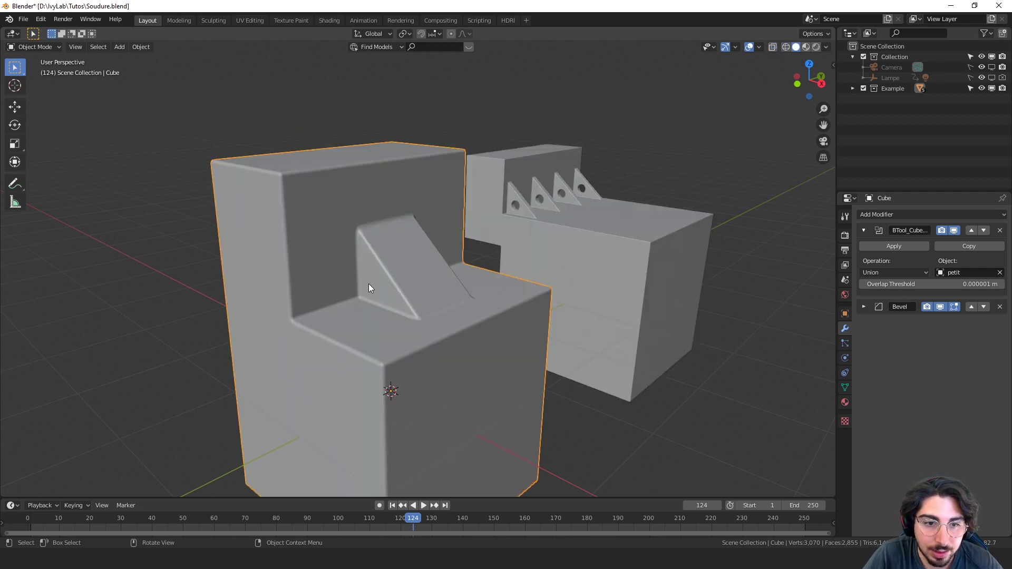
# - Exclude the Example collection from the view layer
pyautogui.keyDown('shift'); pyautogui.moveTo(231, 287); pyautogui.dragTo(399, 224, button='middle'); pyautogui.keyUp('shift')
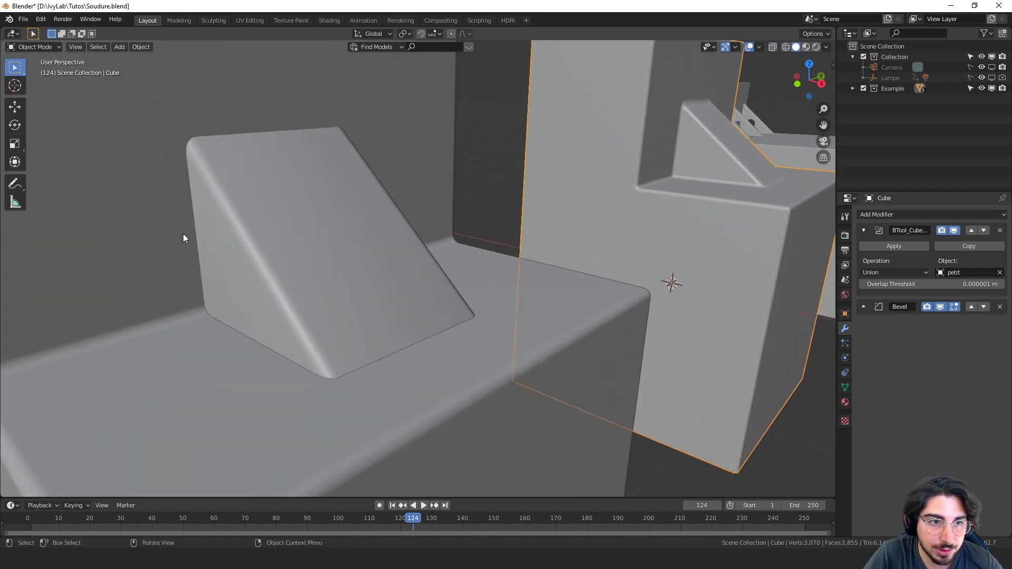
pyautogui.scroll(-3, 277, 293)
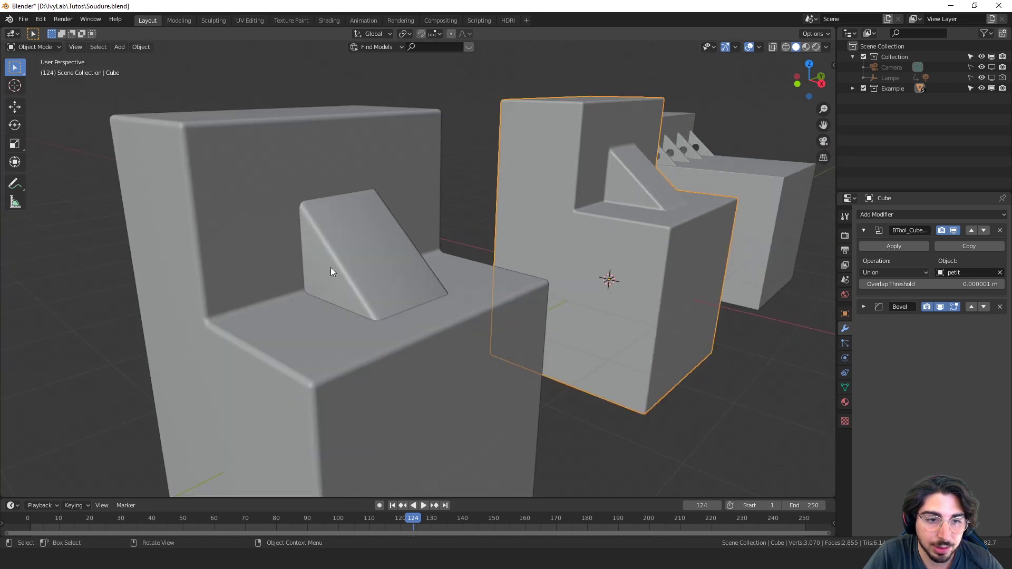
pyautogui.keyDown('shift'); pyautogui.moveTo(543, 183); pyautogui.dragTo(445, 197, button='middle'); pyautogui.keyUp('shift')
pyautogui.scroll(-1, 446, 200)
pyautogui.keyDown('shift'); pyautogui.moveTo(456, 232); pyautogui.dragTo(482, 214, button='middle'); pyautogui.keyUp('shift')
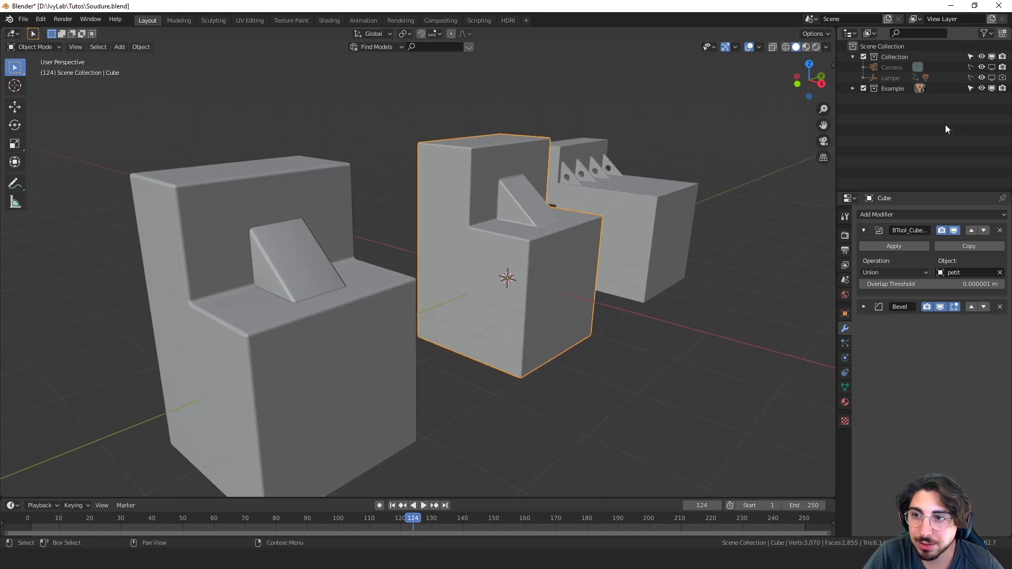
pyautogui.click(863, 89)
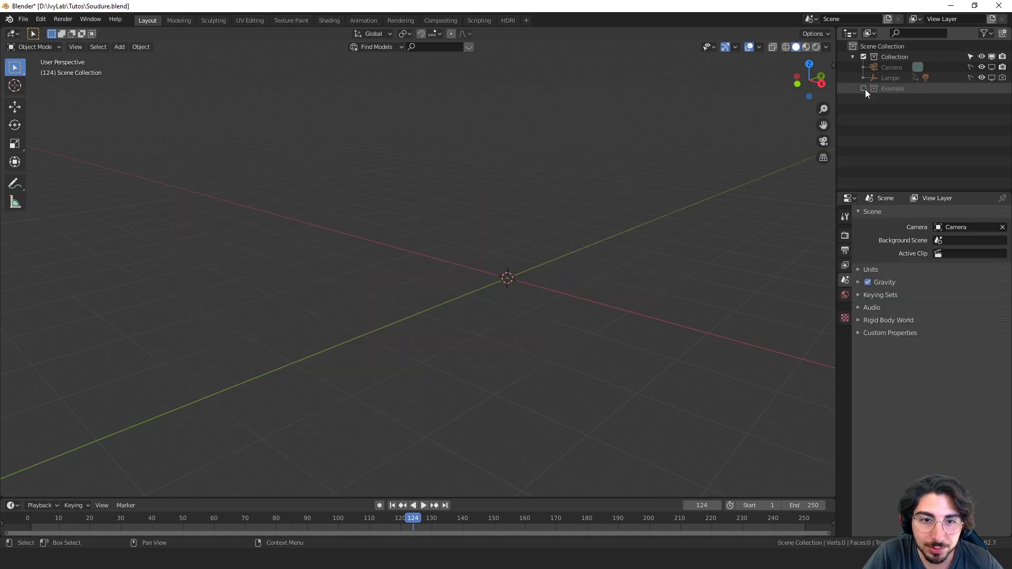
# - Add a cube mesh at the 3D cursor and raise it along the Z axis
pyautogui.hotkey('shift', 'a')
pyautogui.moveTo(479, 332)
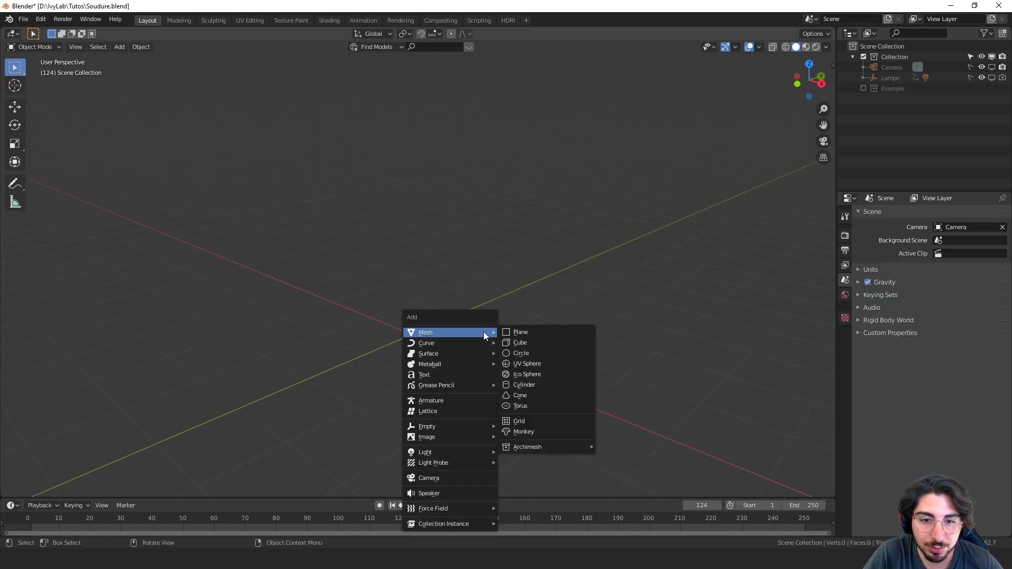
pyautogui.click(536, 344)
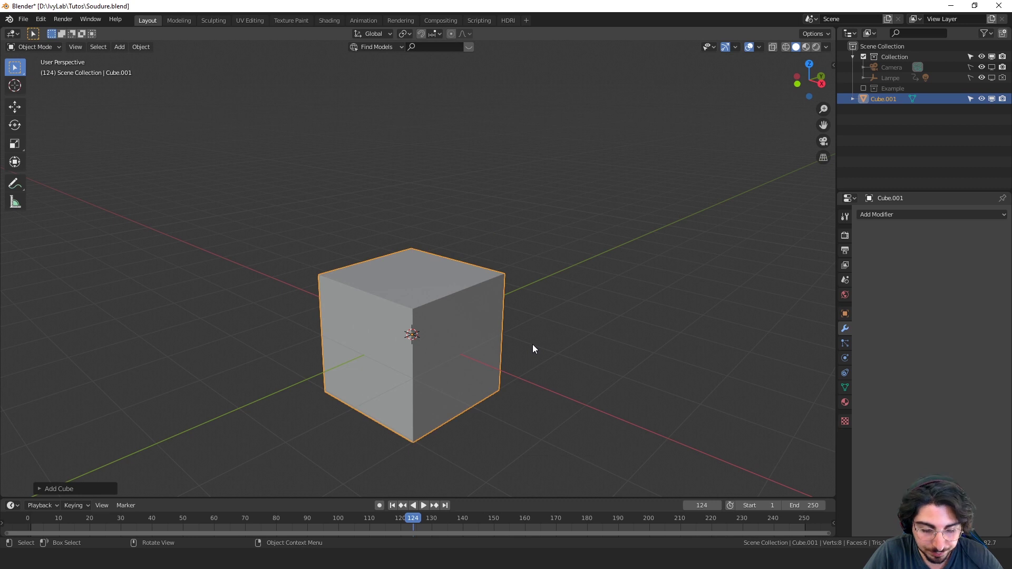
pyautogui.press('g')
pyautogui.press('z')
pyautogui.click(528, 294)
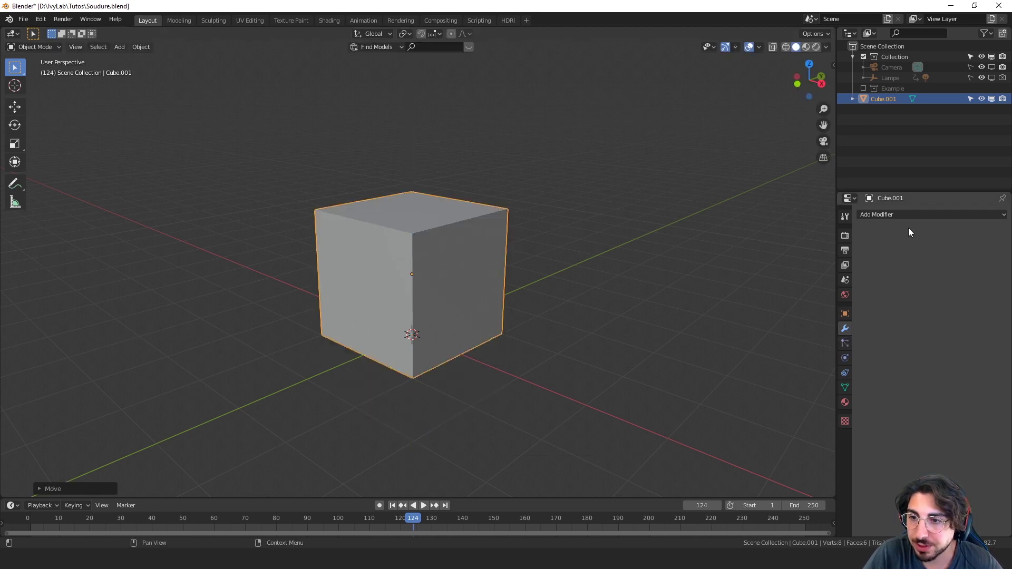
# - Add a Bevel modifier to the cube with 4 segments, the Angle limit method, an Arc outer miter and Harden Normals
pyautogui.click(906, 214)
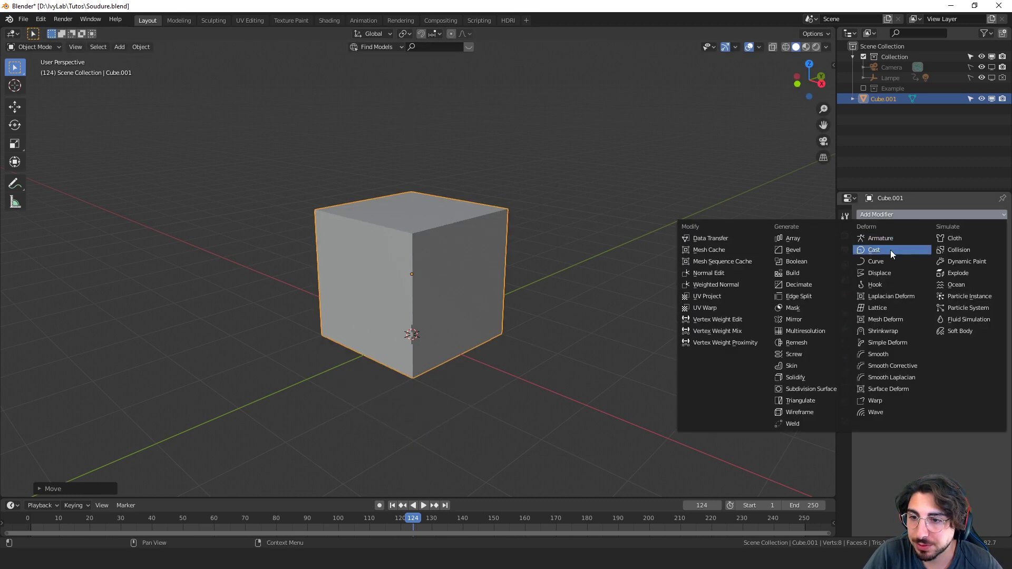
pyautogui.click(798, 249)
pyautogui.keyDown('shift'); pyautogui.moveTo(528, 258); pyautogui.dragTo(536, 248, button='middle'); pyautogui.keyUp('shift')
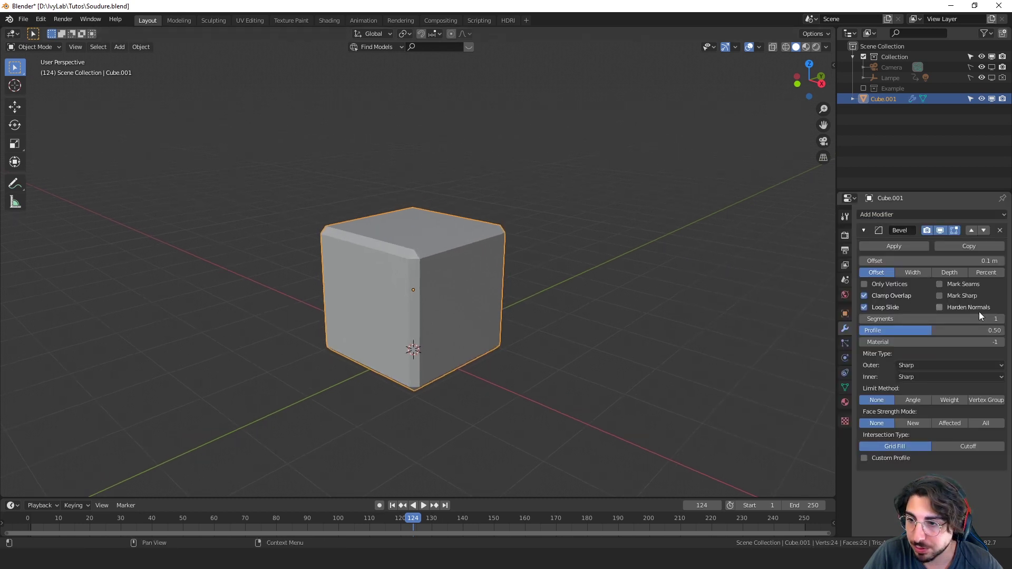
pyautogui.moveTo(1001, 320); pyautogui.dragTo(1011, 319)
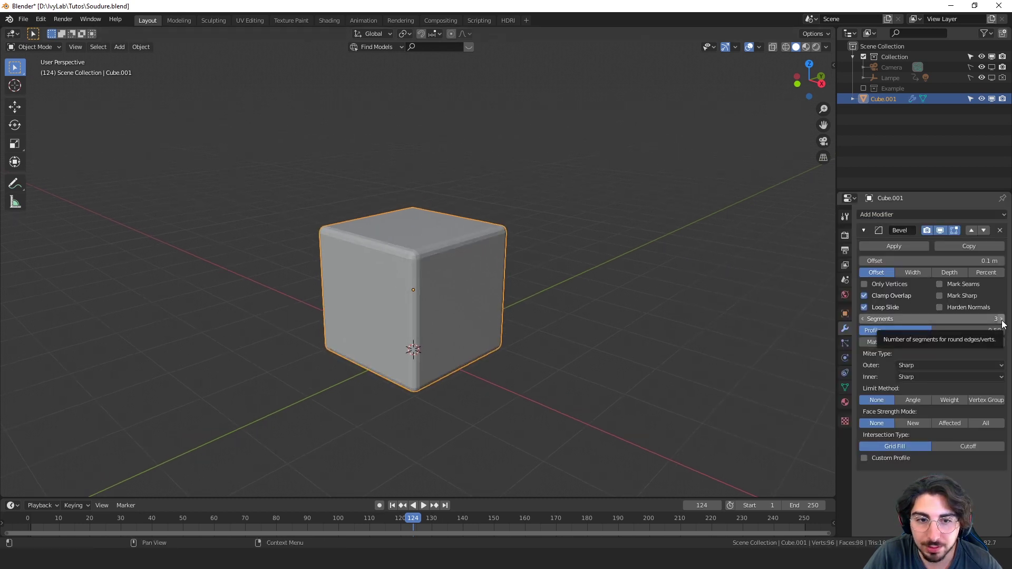
pyautogui.click(909, 400)
pyautogui.click(915, 366)
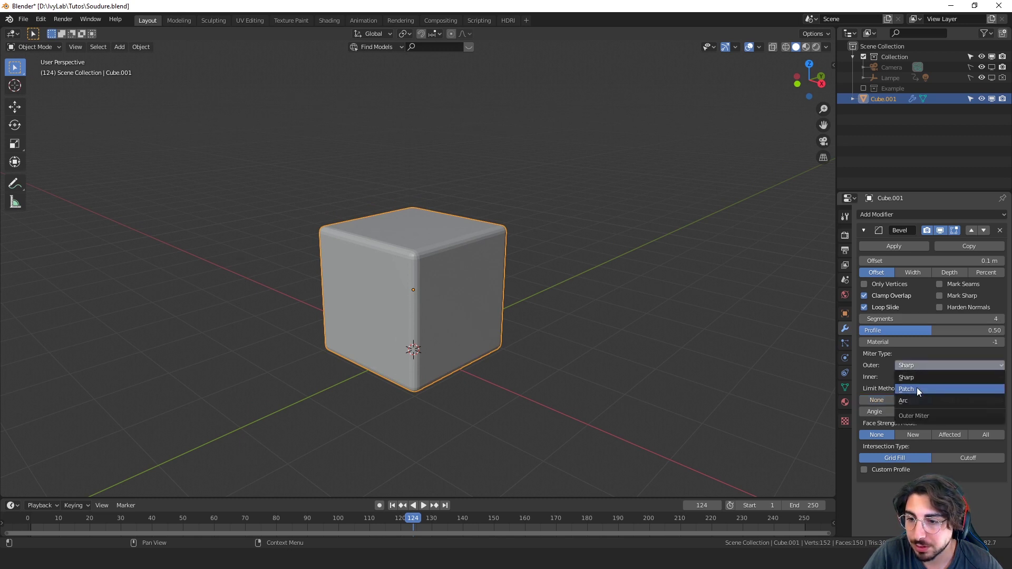
pyautogui.click(911, 400)
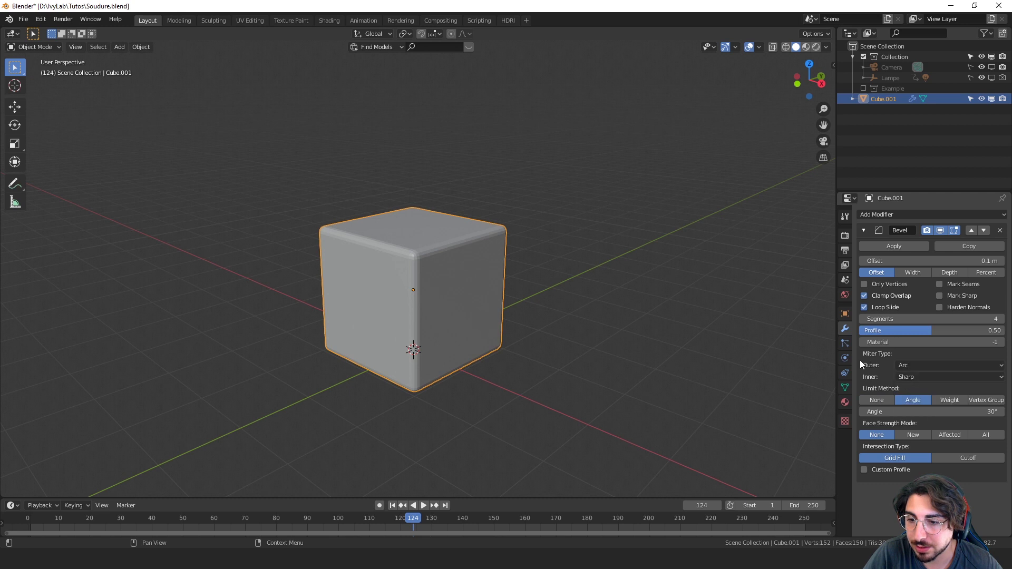
pyautogui.click(939, 307)
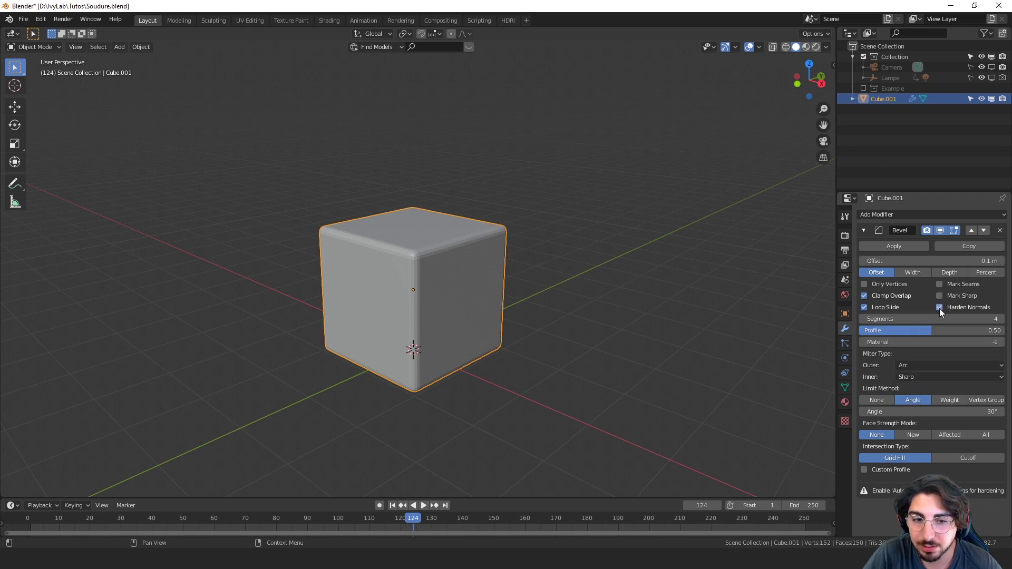
# - Shade the cube smooth and set its bevel offset to 0.047 m
pyautogui.rightClick(431, 268)
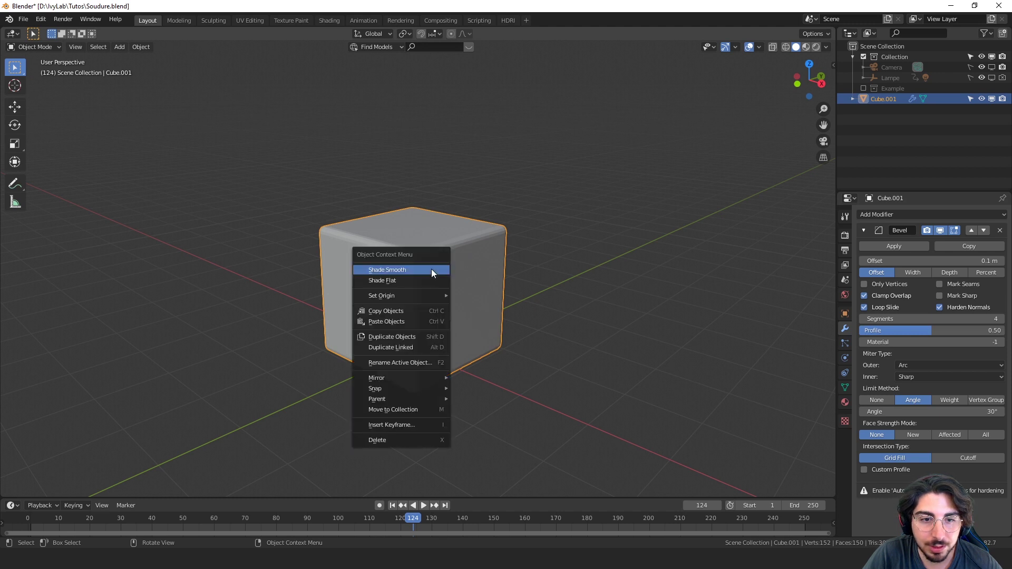
pyautogui.click(431, 269)
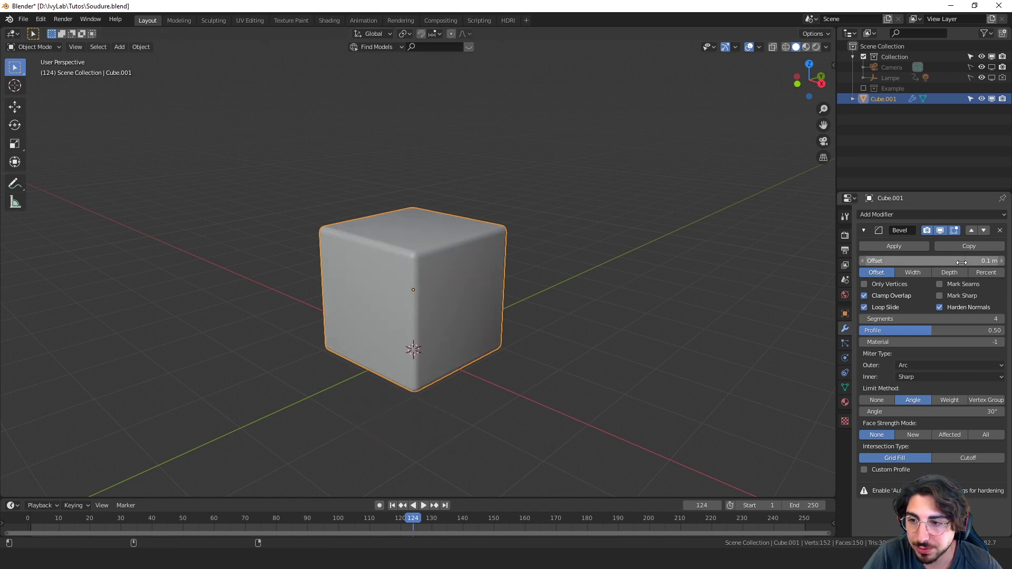
pyautogui.moveTo(961, 262); pyautogui.dragTo(932, 262)
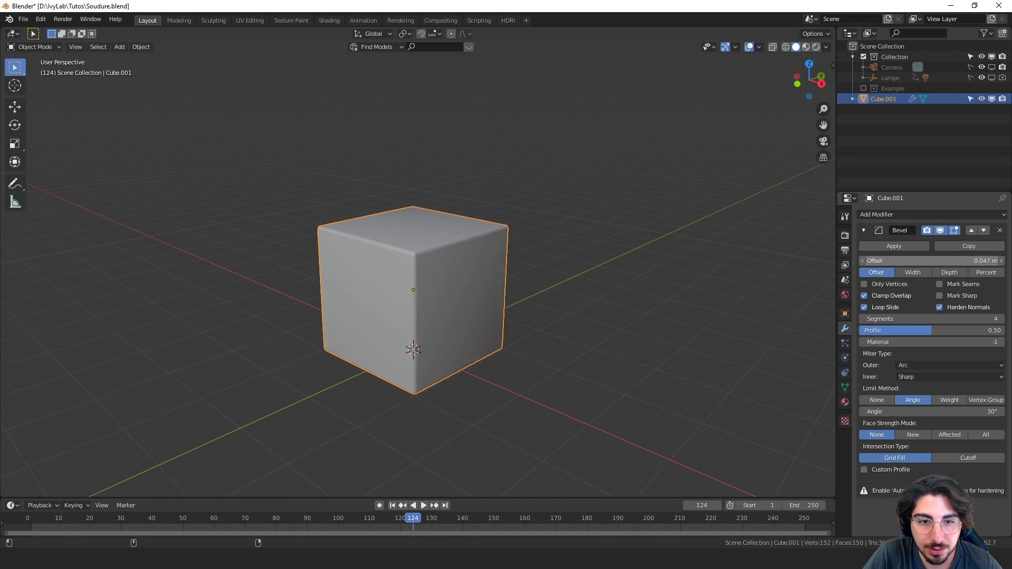
# - Enable Auto Smooth for the cube's normals and deselect the cube
pyautogui.click(845, 388)
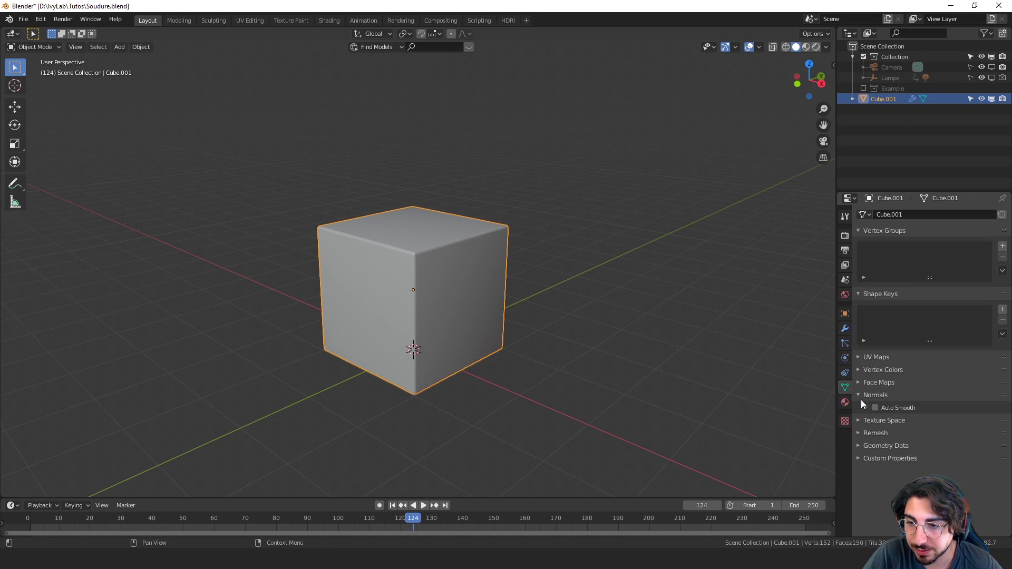
pyautogui.click(875, 408)
pyautogui.click(868, 409)
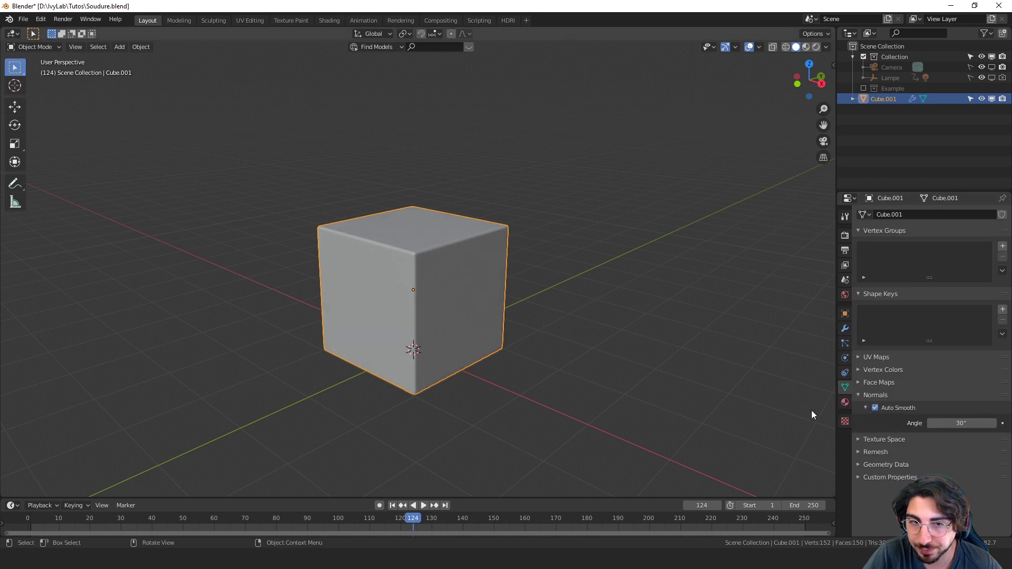
pyautogui.click(579, 266)
# - Add a cylinder mesh at the 3D cursor
pyautogui.scroll(-1, 573, 257)
pyautogui.keyDown('shift'); pyautogui.moveTo(542, 261); pyautogui.dragTo(559, 278, button='middle'); pyautogui.keyUp('shift')
pyautogui.scroll(2, 558, 278)
pyautogui.hotkey('shift', 'a')
pyautogui.moveTo(636, 299)
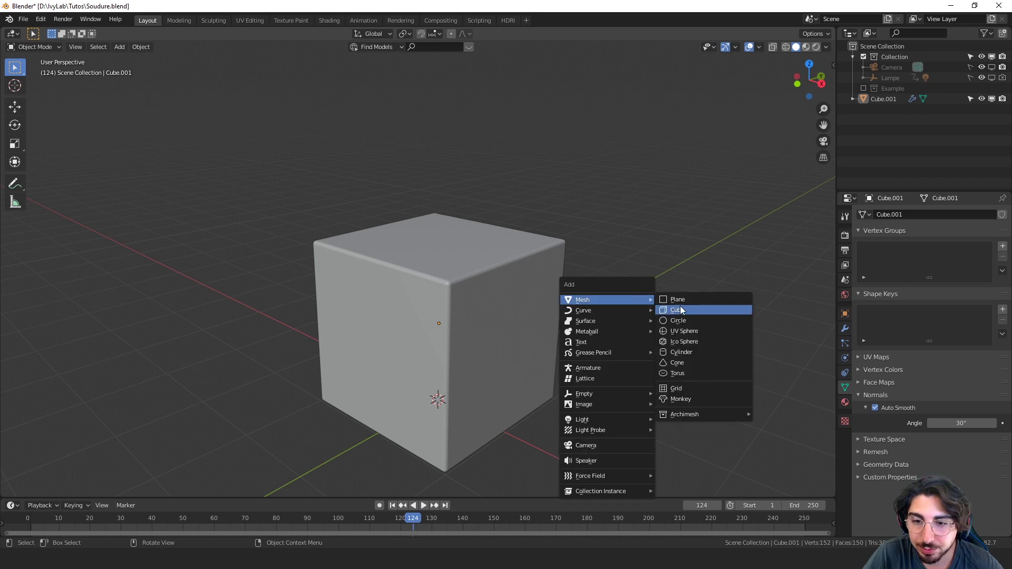
pyautogui.click(689, 353)
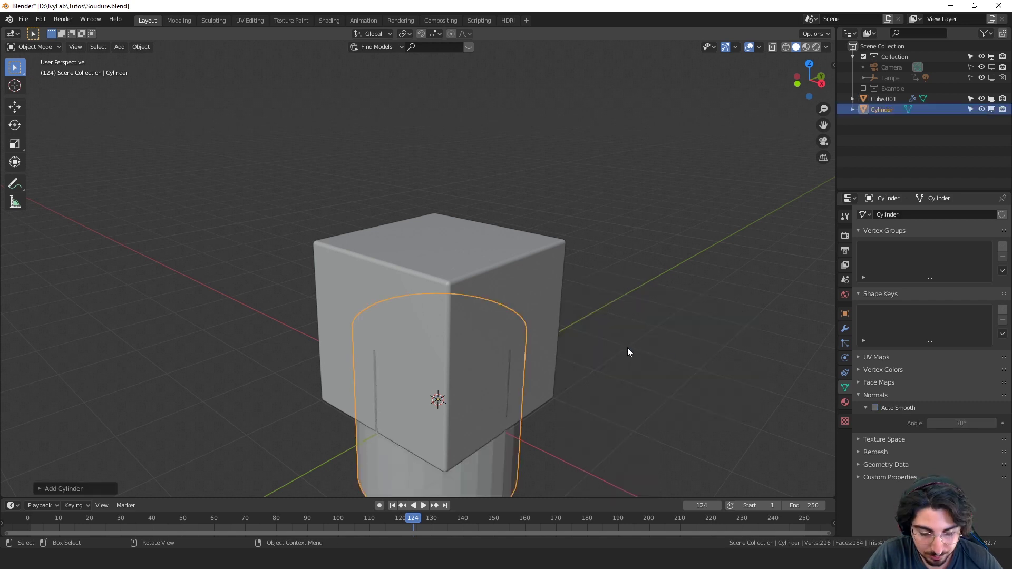
# - Raise the cylinder along the Z axis and scale it down so it protrudes from the middle of the cube's top face
pyautogui.press('g')
pyautogui.press('z')
pyautogui.click(659, 192)
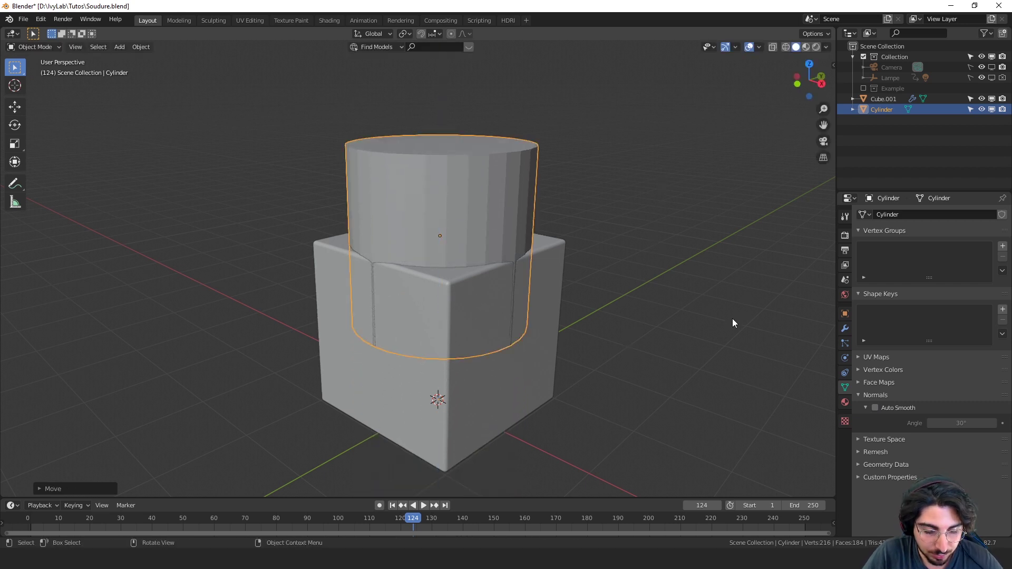
pyautogui.press('s')
pyautogui.click(570, 283)
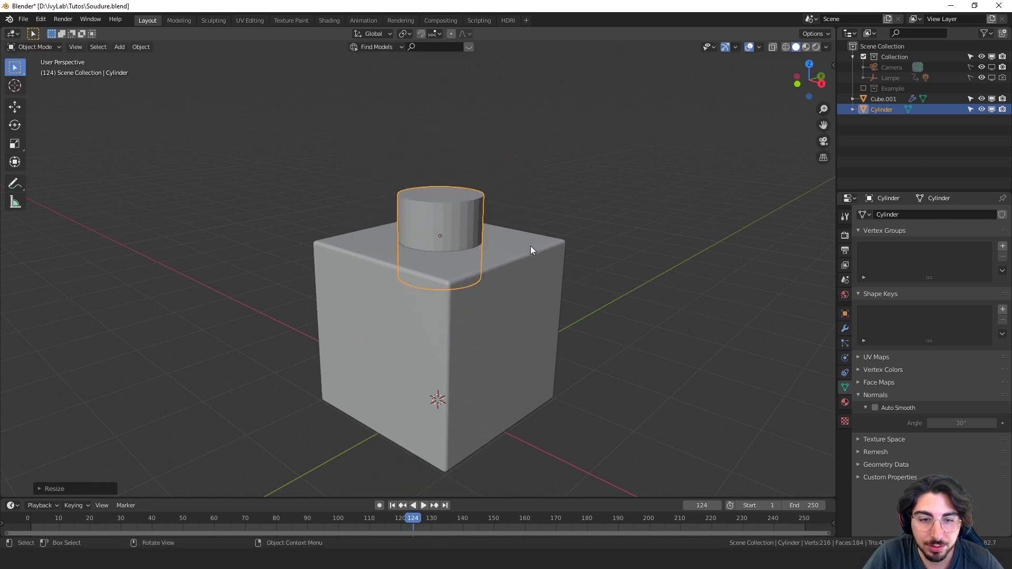
# - Shade the cylinder smooth and enable Auto Smooth for its normals
pyautogui.rightClick(437, 227)
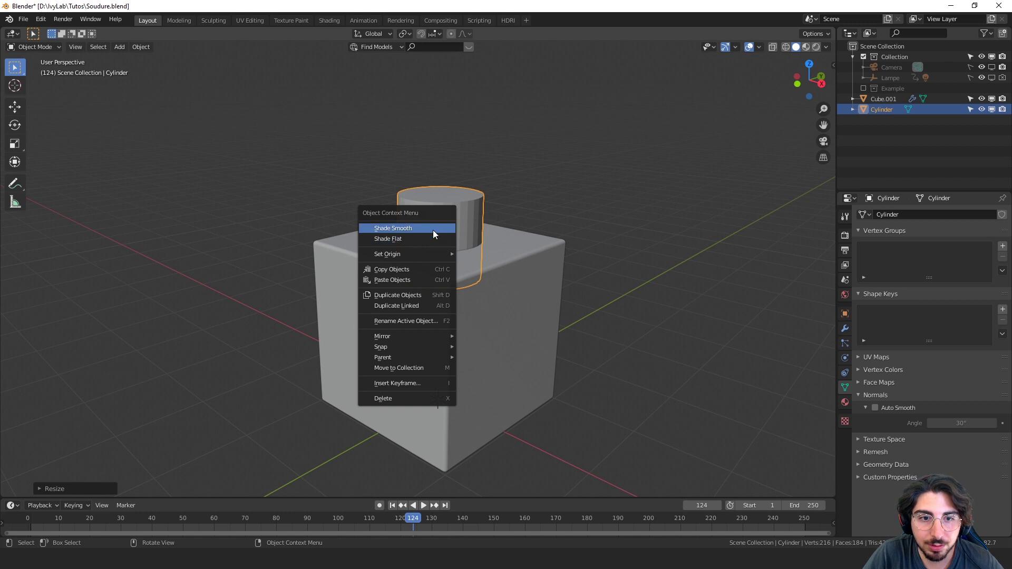
pyautogui.click(433, 231)
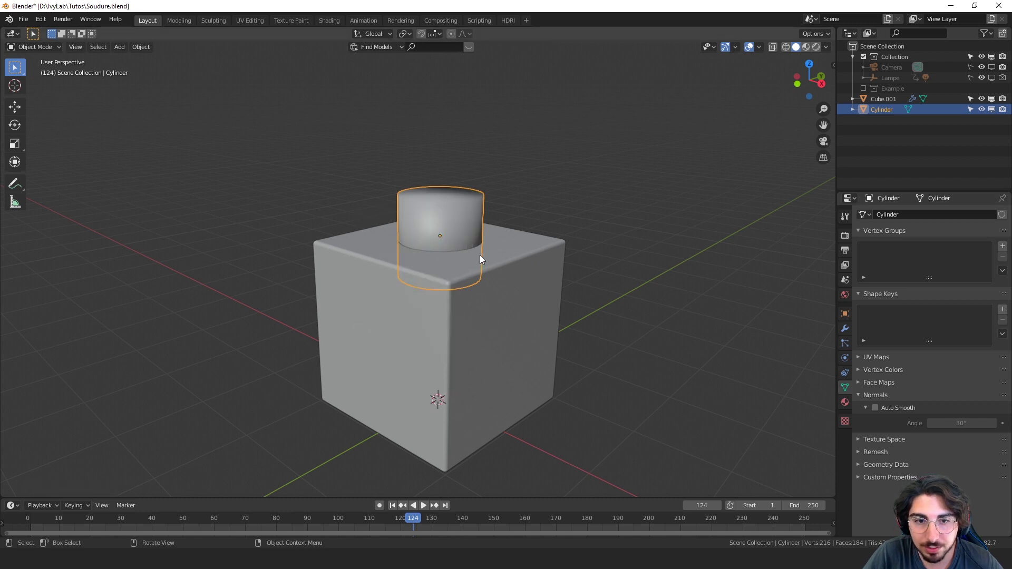
pyautogui.scroll(2, 485, 253)
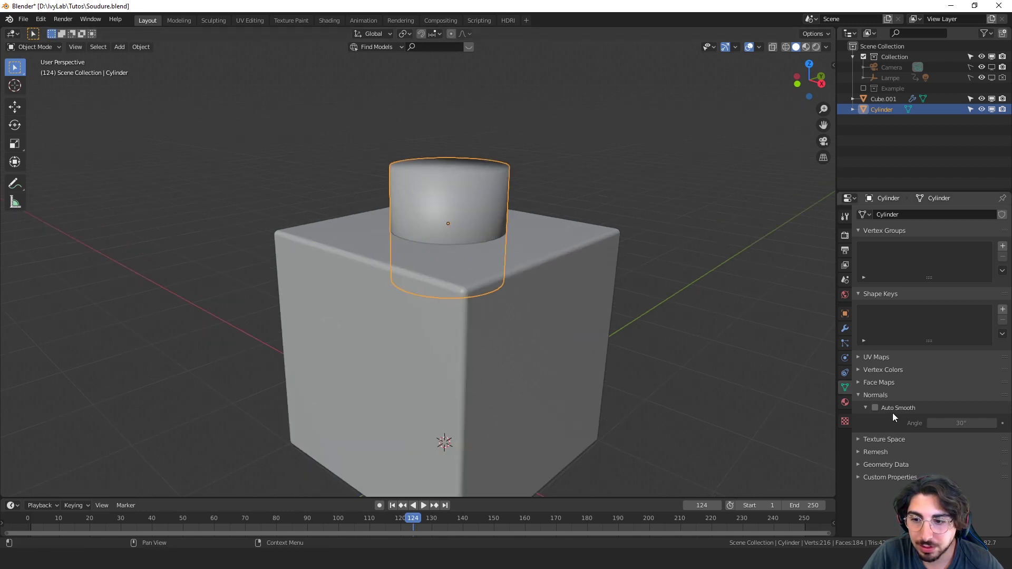
pyautogui.click(876, 408)
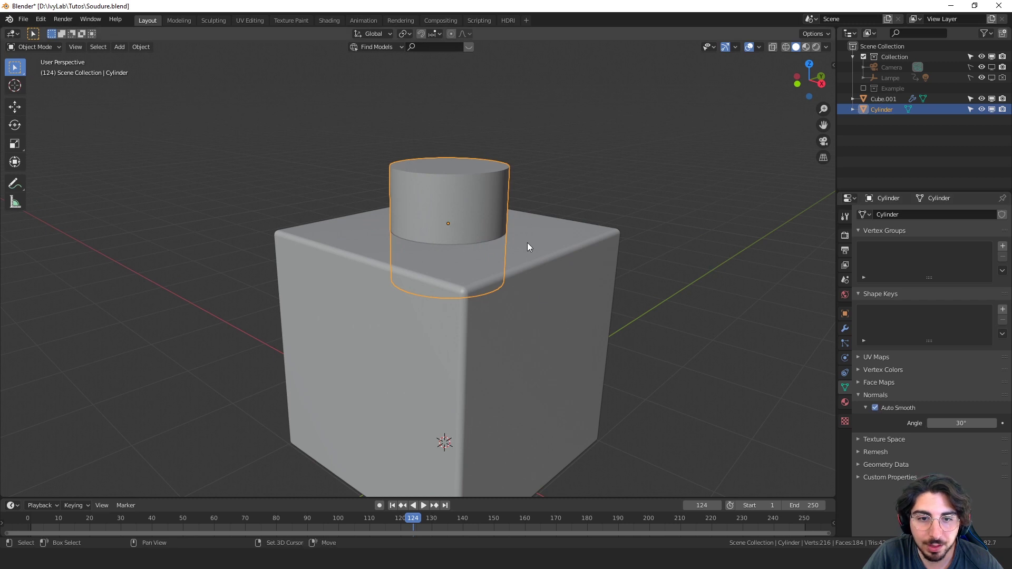
# - Add a Boolean modifier to the bevelled cube and pick the cylinder as its target object
pyautogui.click(564, 358)
pyautogui.scroll(-2, 450, 286)
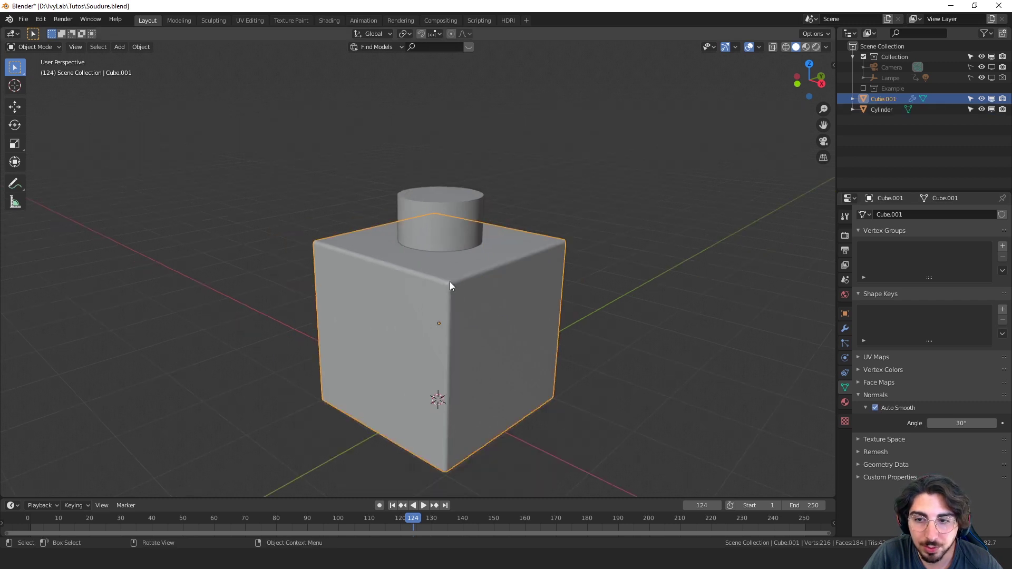
pyautogui.click(844, 328)
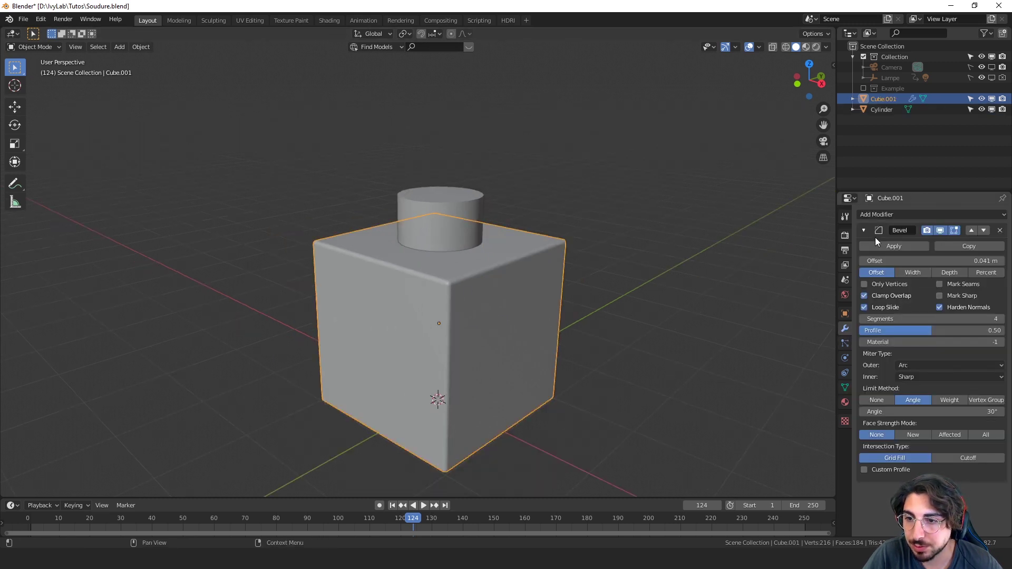
pyautogui.click(863, 231)
pyautogui.click(887, 215)
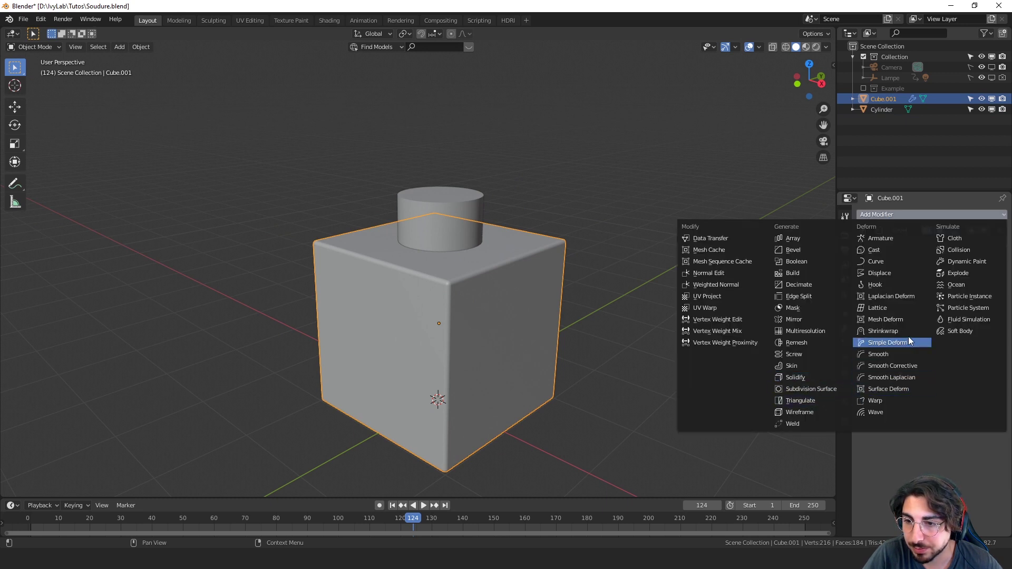
pyautogui.click(799, 261)
pyautogui.click(999, 291)
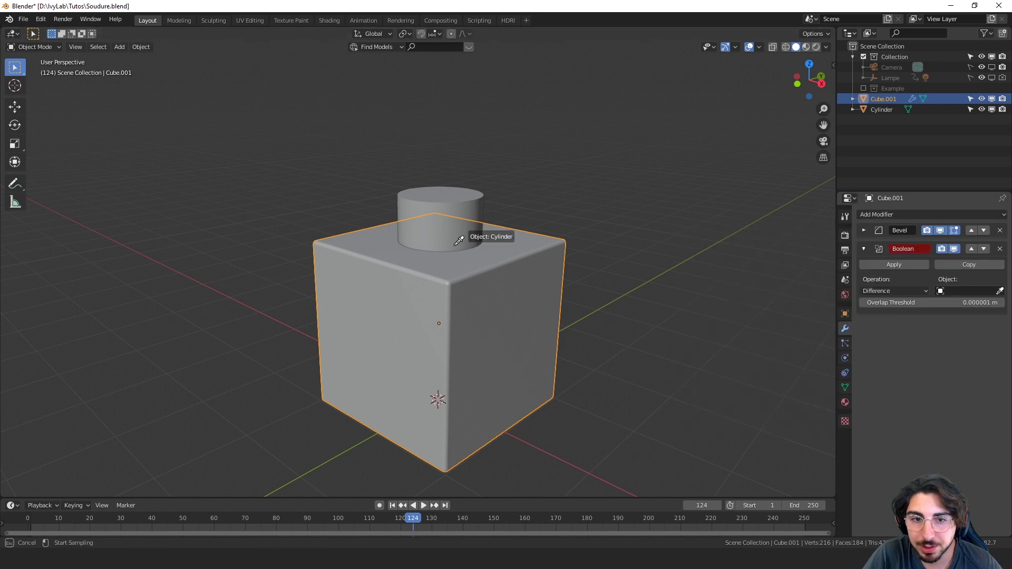
pyautogui.click(422, 188)
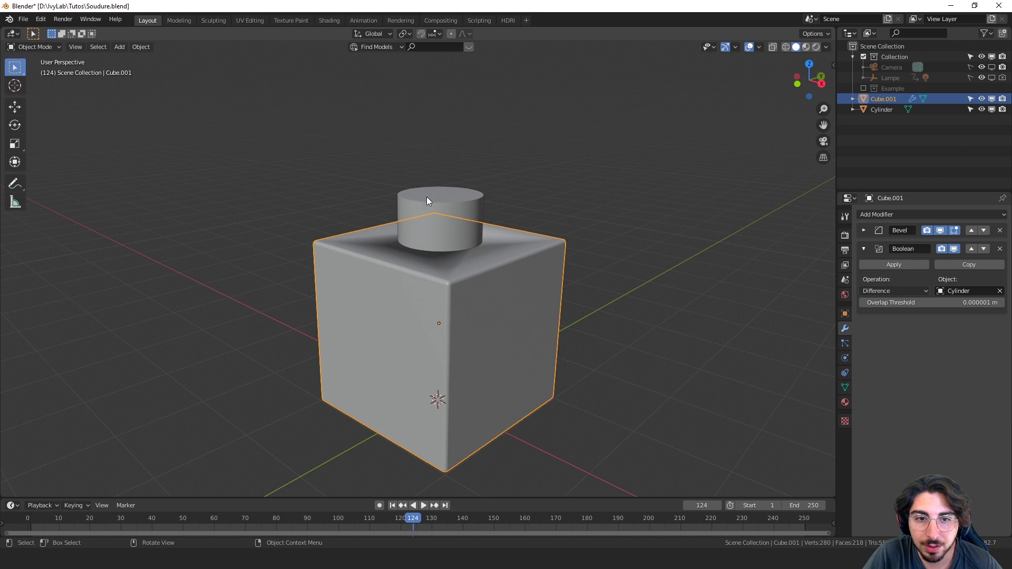
# - Hide the cylinder in the viewport and set the cube's Boolean operation to Union
pyautogui.click(883, 108)
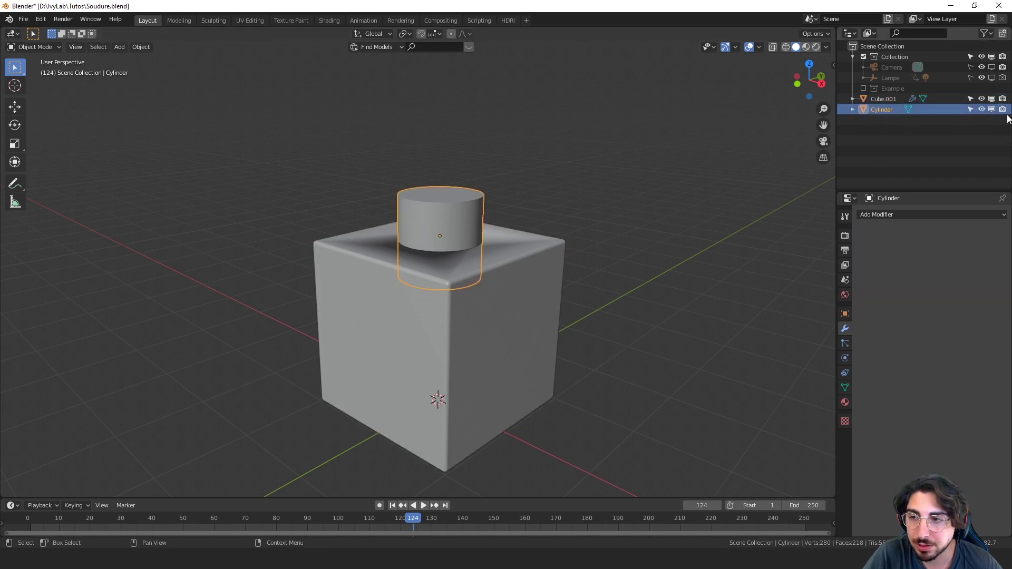
pyautogui.click(981, 109)
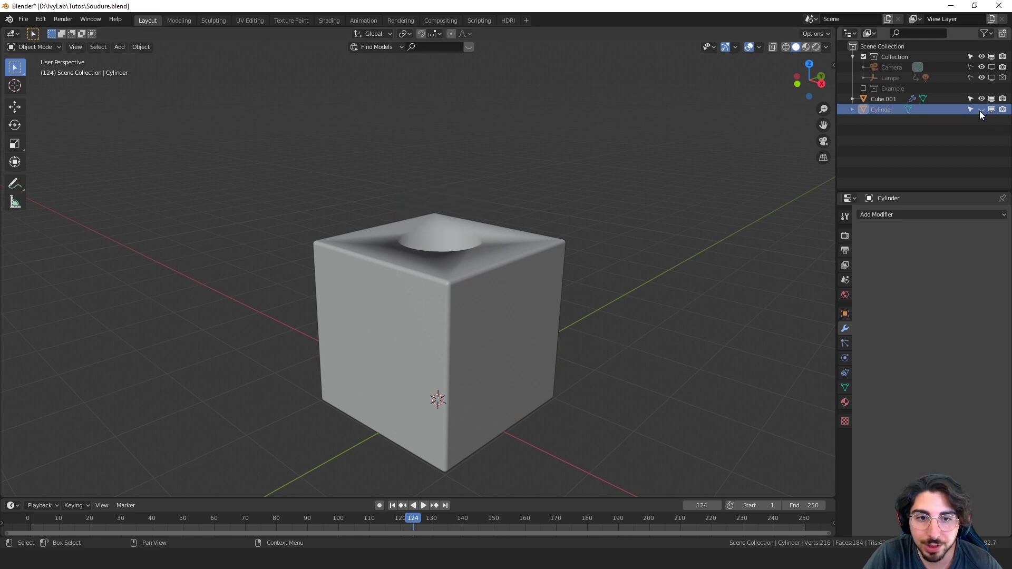
pyautogui.click(435, 311)
pyautogui.click(911, 290)
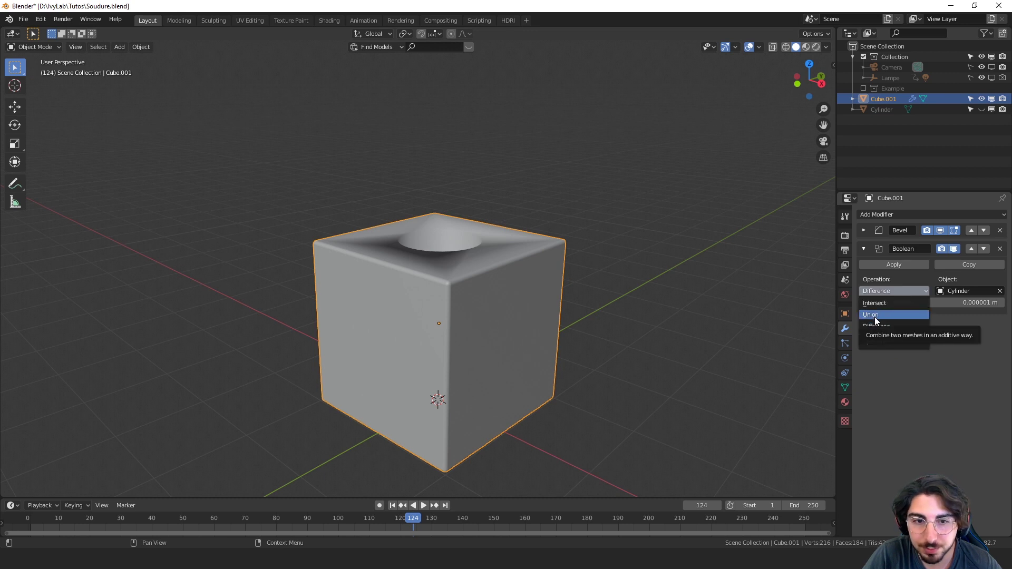
pyautogui.click(875, 315)
# - Reorder the cube's modifiers so that Bevel comes after Boolean, rounding the junction with the cylinder
pyautogui.moveTo(471, 204); pyautogui.dragTo(470, 223, button='middle')
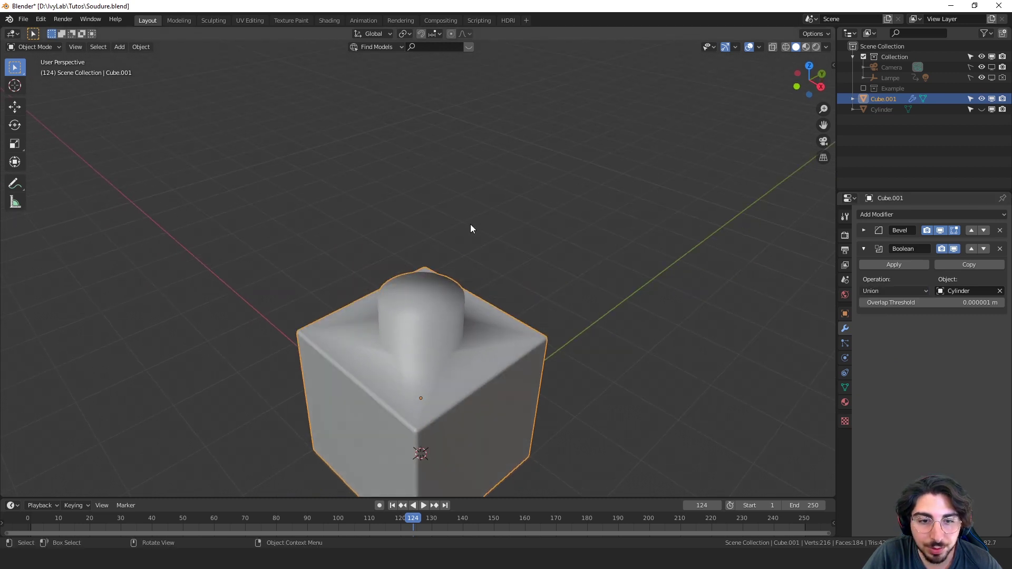
pyautogui.scroll(2, 466, 390)
pyautogui.keyDown('shift'); pyautogui.moveTo(466, 390); pyautogui.dragTo(500, 295, button='middle'); pyautogui.keyUp('shift')
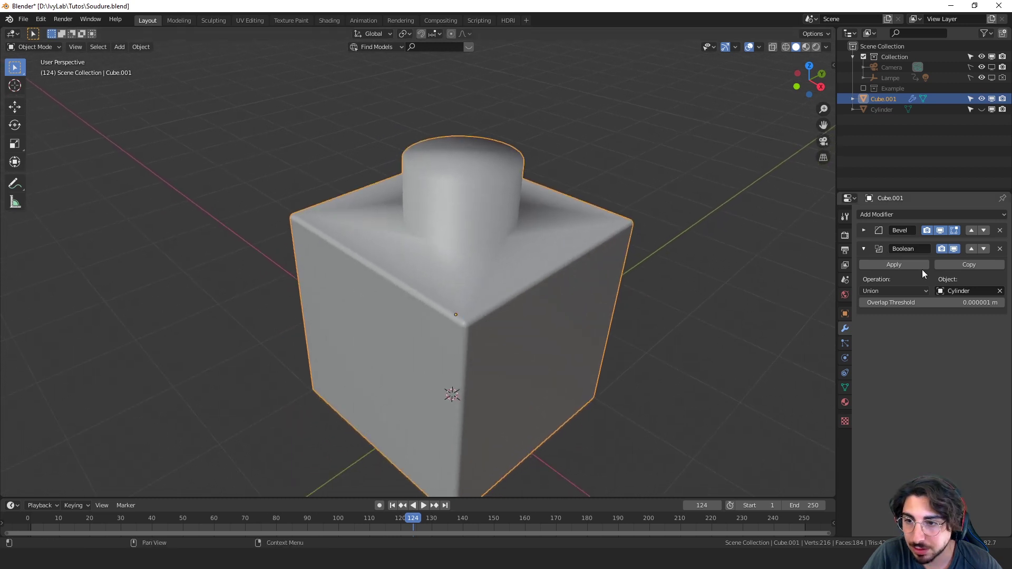
pyautogui.click(862, 248)
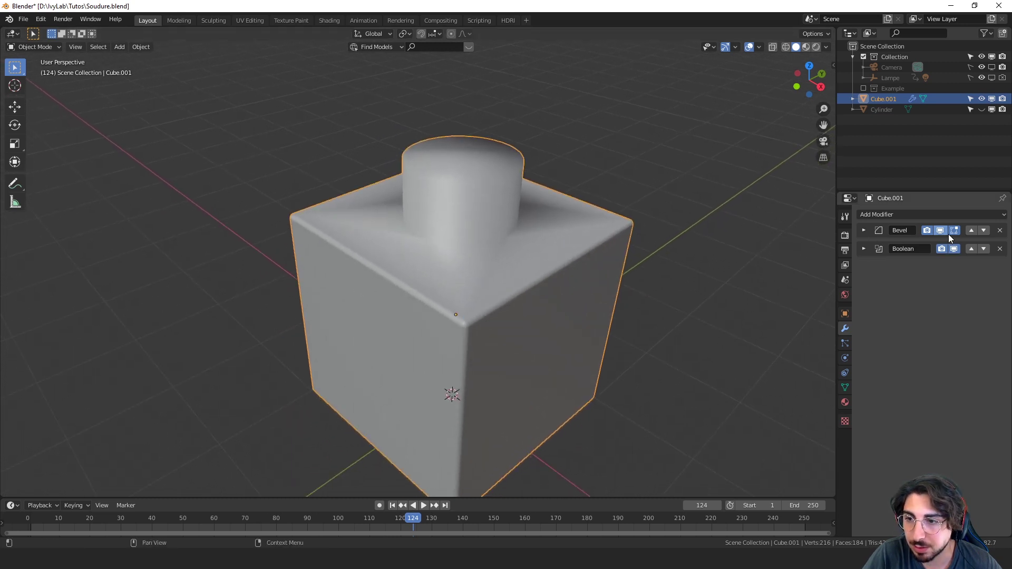
pyautogui.click(985, 232)
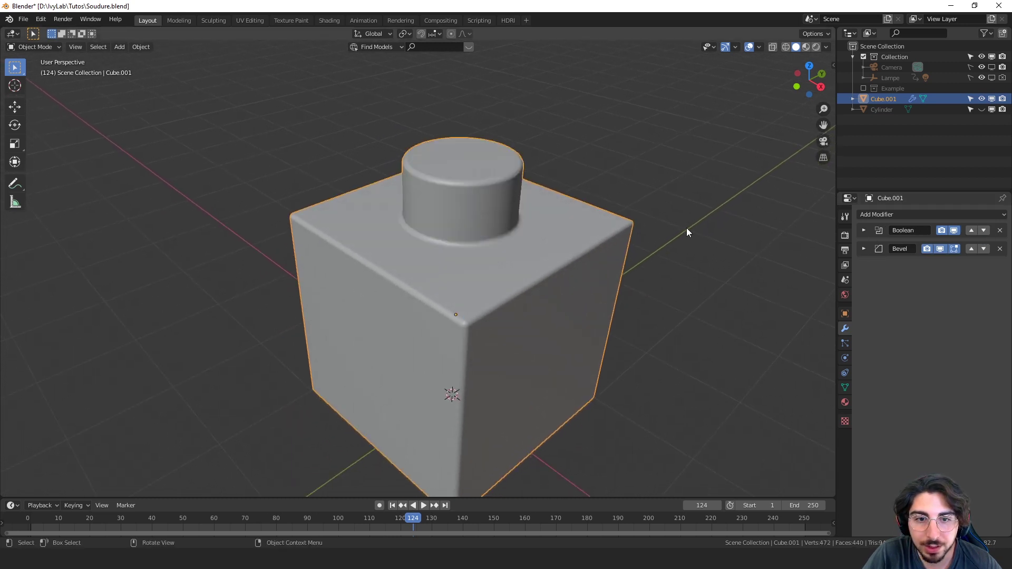
pyautogui.moveTo(686, 228); pyautogui.dragTo(659, 215, button='middle')
pyautogui.keyDown('shift'); pyautogui.moveTo(554, 195); pyautogui.dragTo(561, 201, button='middle'); pyautogui.keyUp('shift')
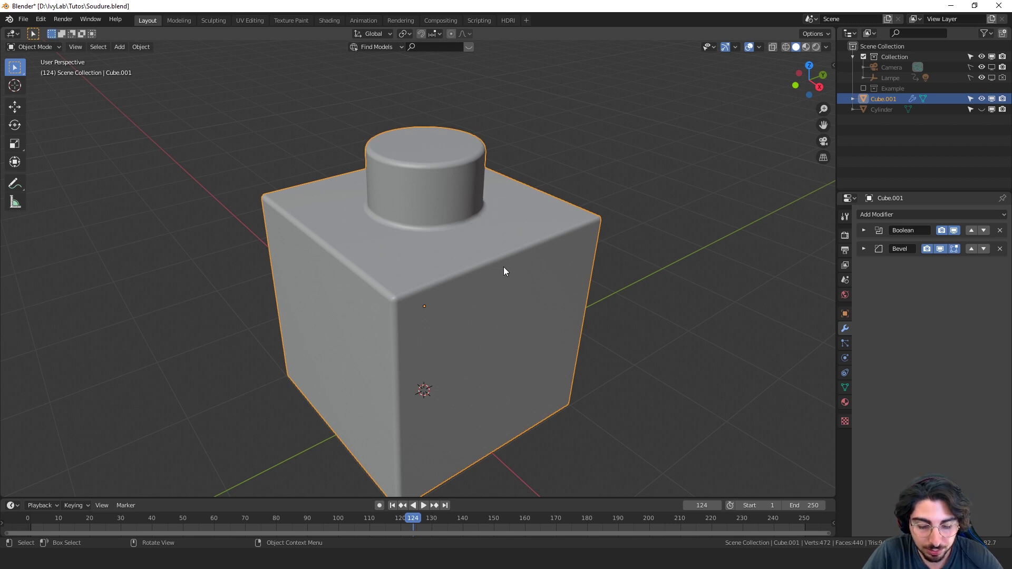
# - Examine the merged cube and cylinder's topology in wireframe display and return to solid shading
pyautogui.press('z')
pyautogui.click(296, 263)
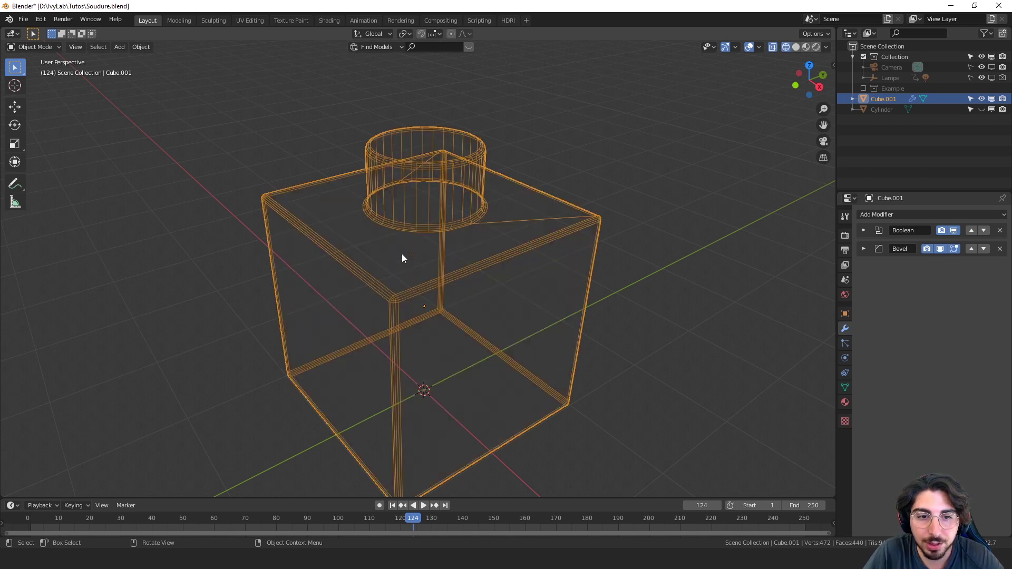
pyautogui.press('z')
pyautogui.click(615, 297)
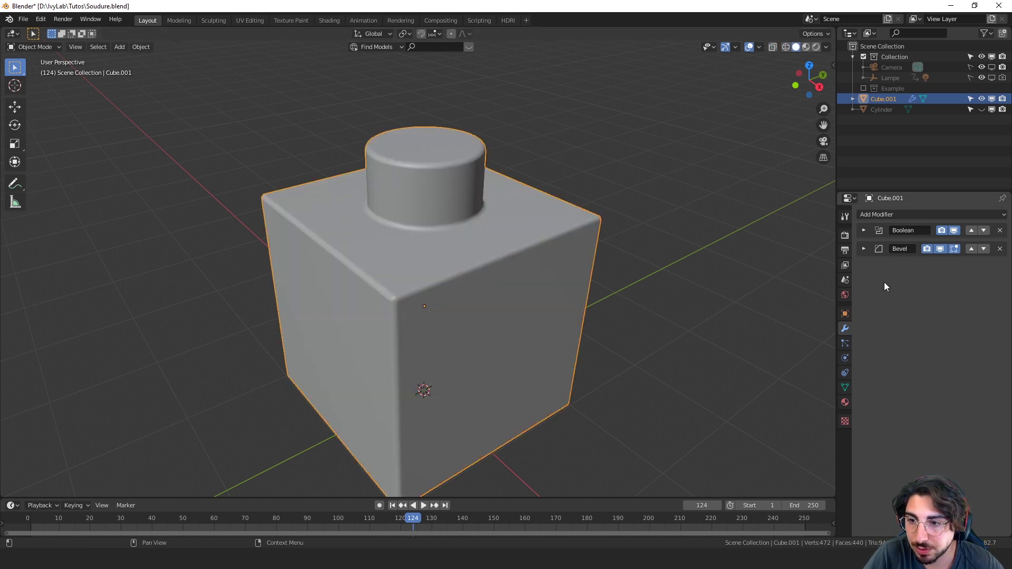
# - Reduce the Bevel modifier's offset to 0.021 m and deselect the cube
pyautogui.click(861, 249)
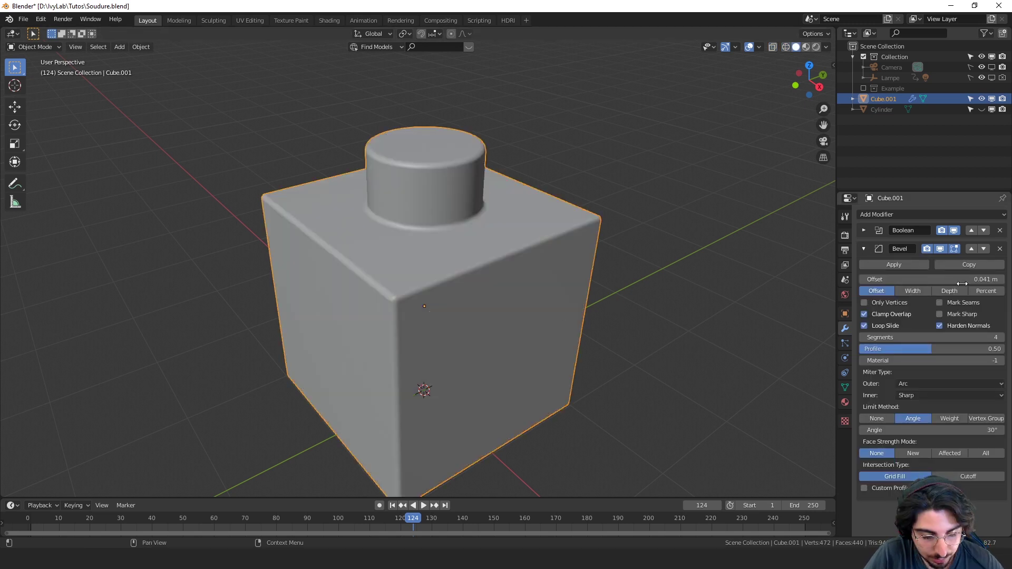
pyautogui.moveTo(961, 281); pyautogui.dragTo(948, 281)
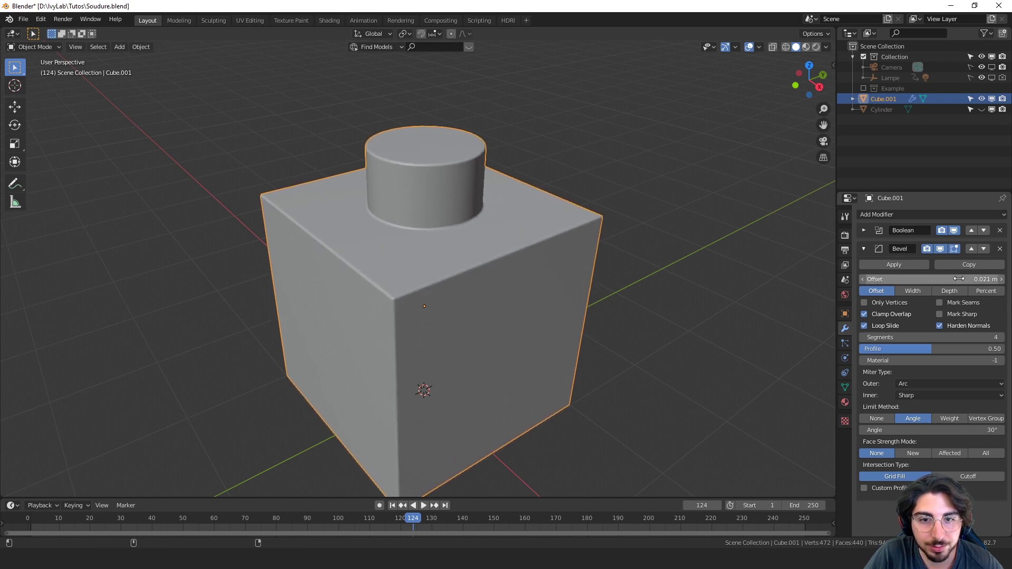
pyautogui.click(656, 153)
# - Add a second cube mesh at the 3D cursor and scale it down to roughly a quarter of its size
pyautogui.scroll(-3, 634, 225)
pyautogui.hotkey('shift', 'a')
pyautogui.moveTo(631, 228)
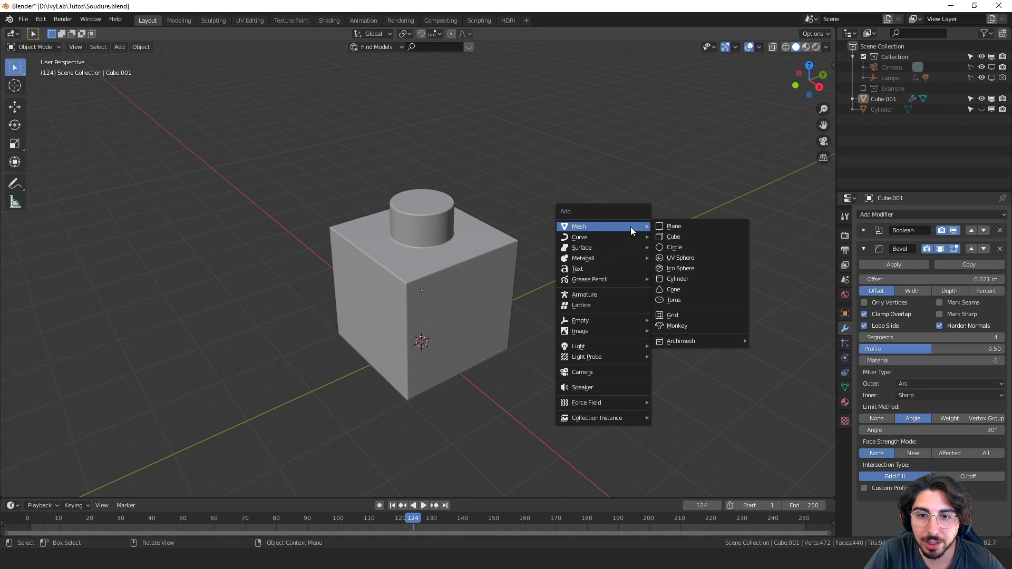
pyautogui.click(699, 238)
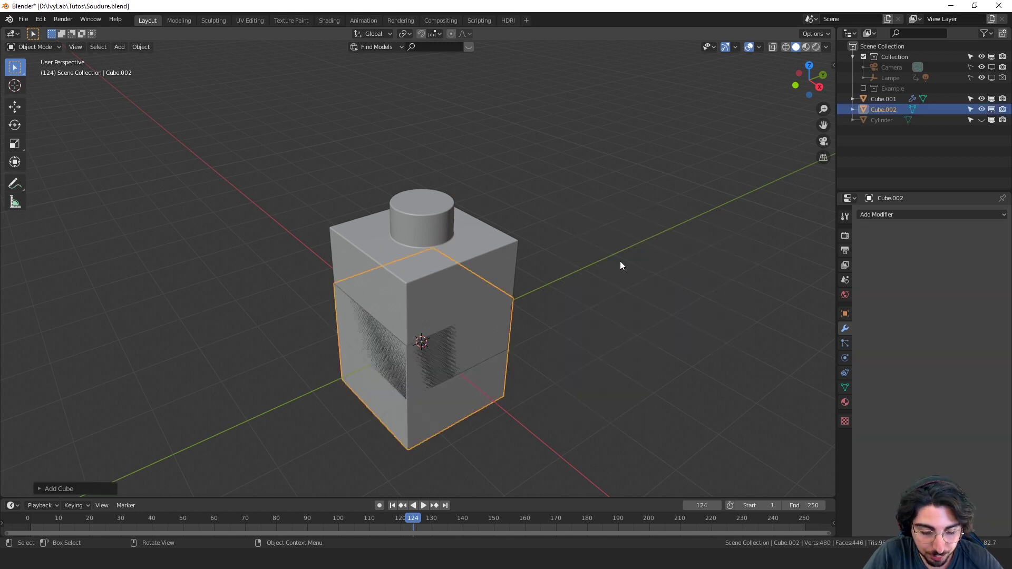
pyautogui.press('s')
pyautogui.click(472, 311)
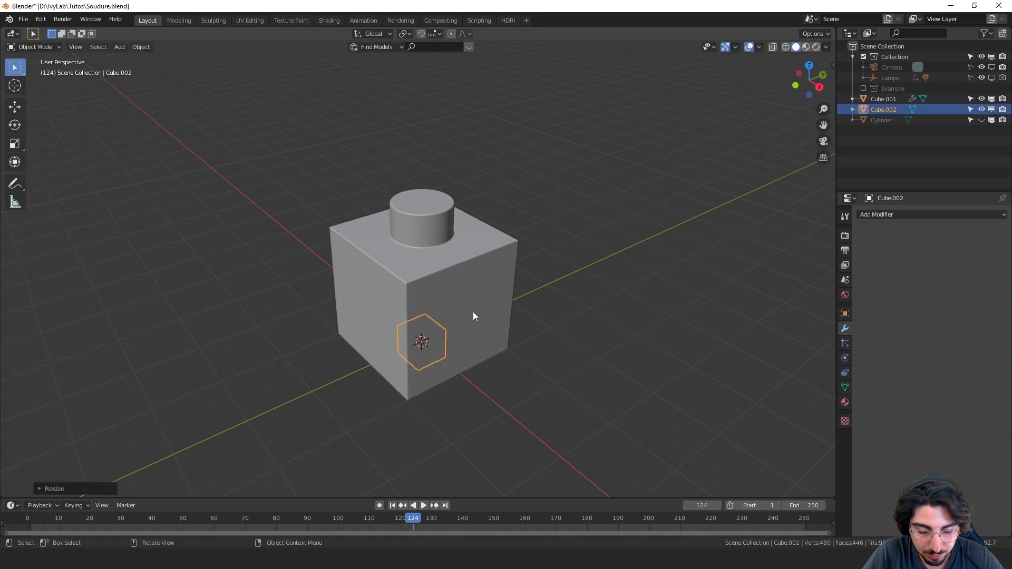
# - Raise the small cube along Z to the cylinder's top and shift it along X to the large cube's side
pyautogui.press('g')
pyautogui.press('z')
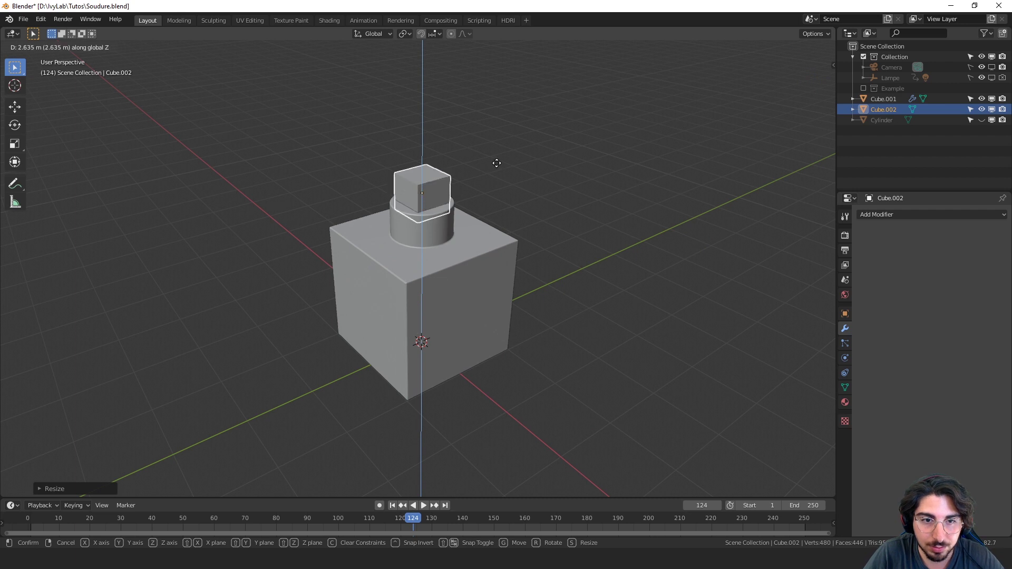
pyautogui.click(496, 160)
pyautogui.moveTo(397, 183); pyautogui.dragTo(412, 182, button='middle')
pyautogui.press('g')
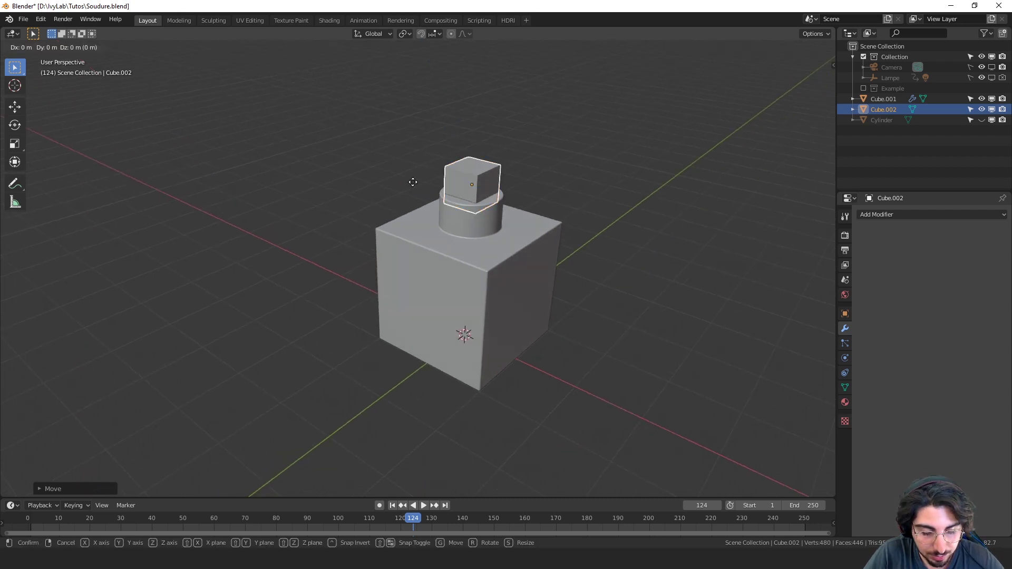
pyautogui.press('x')
pyautogui.click(482, 215)
# - Lower the small cube along Z and nudge it so it overlaps the large cube's top edge
pyautogui.press('g')
pyautogui.press('z')
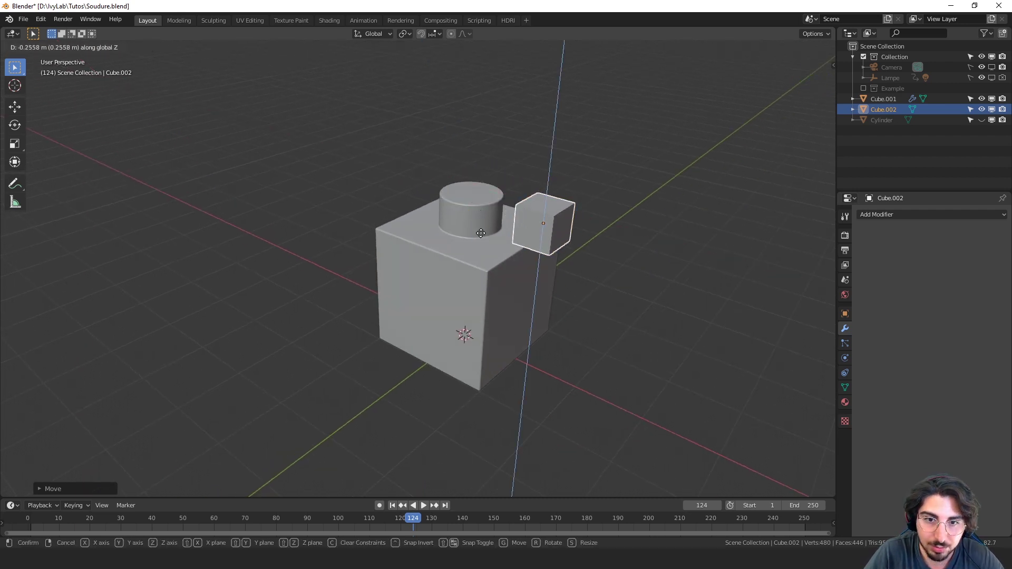
pyautogui.click(482, 246)
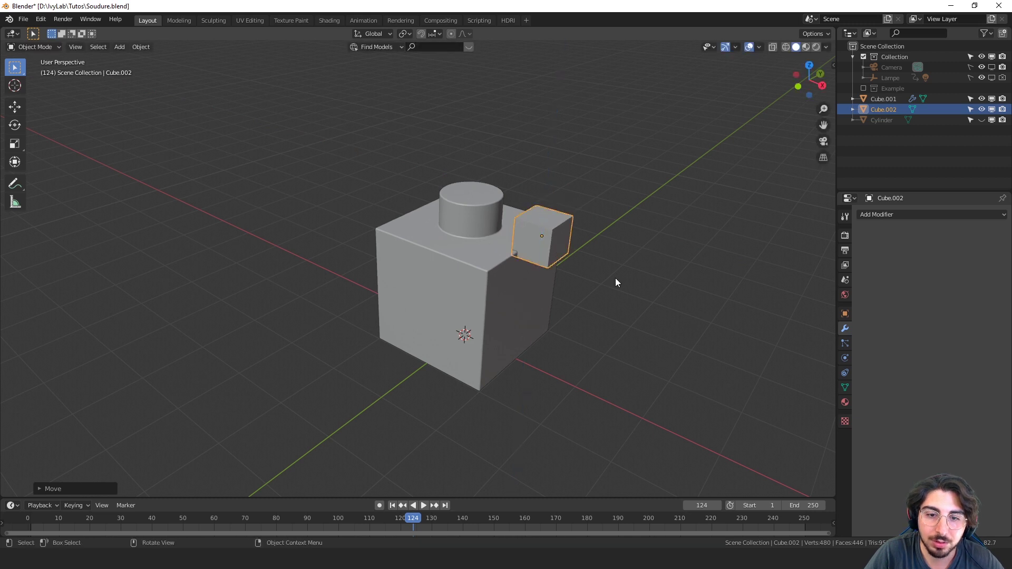
pyautogui.press('g')
pyautogui.click(559, 264)
pyautogui.press('g')
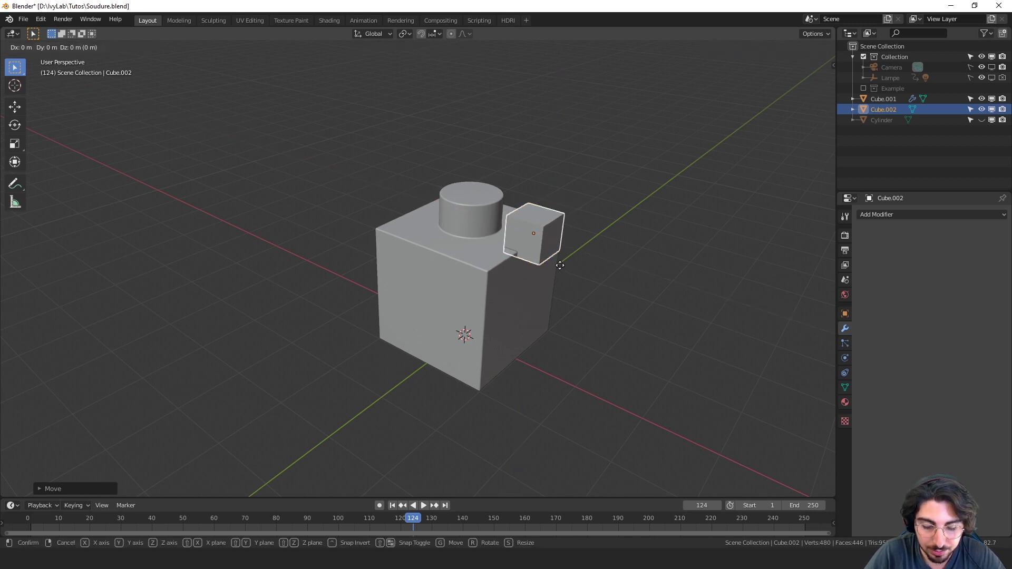
pyautogui.click(562, 269)
# - Add a second Boolean modifier to the large cube and pick the small cube as its target object
pyautogui.click(475, 306)
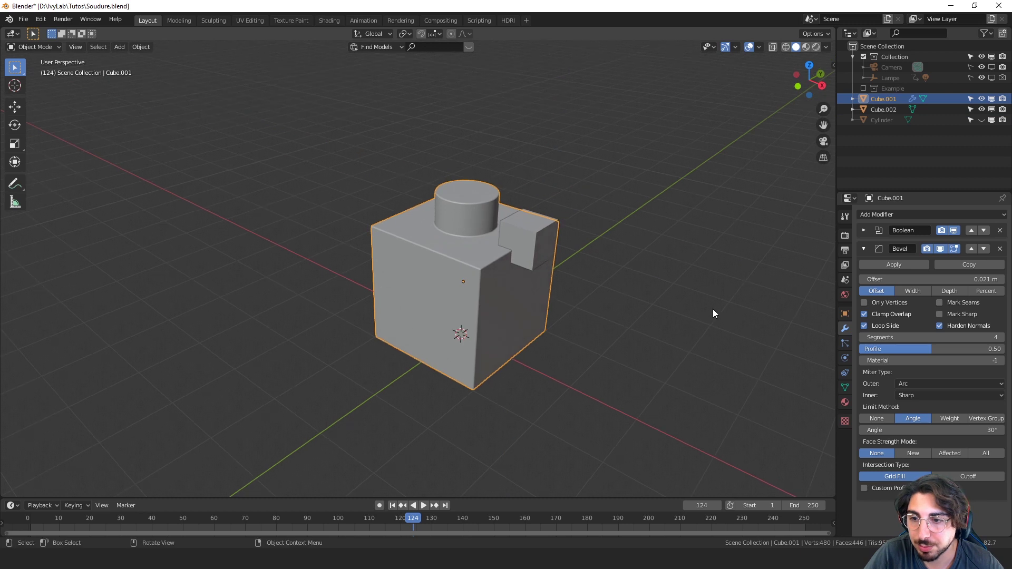
pyautogui.click(861, 249)
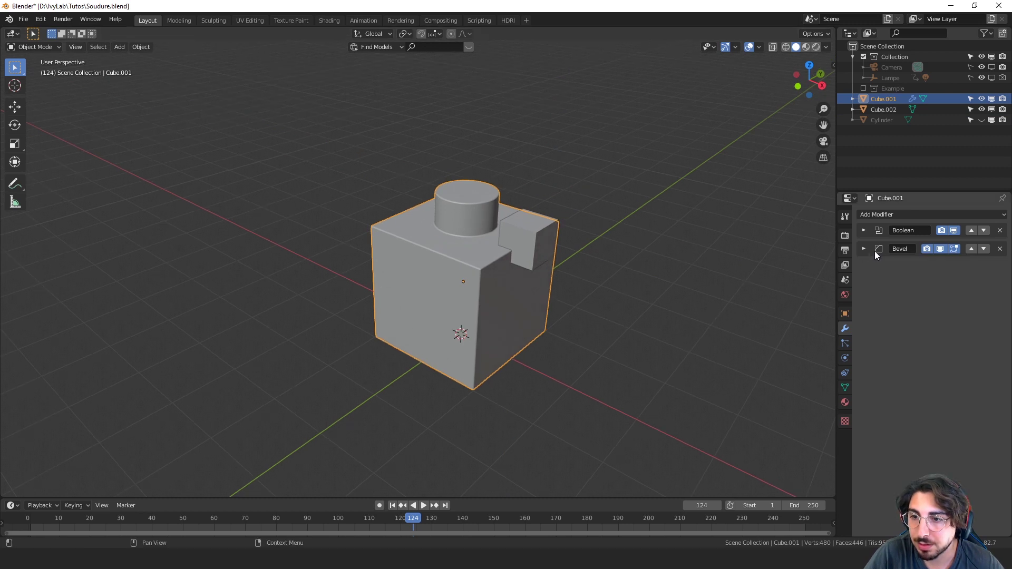
pyautogui.click(878, 215)
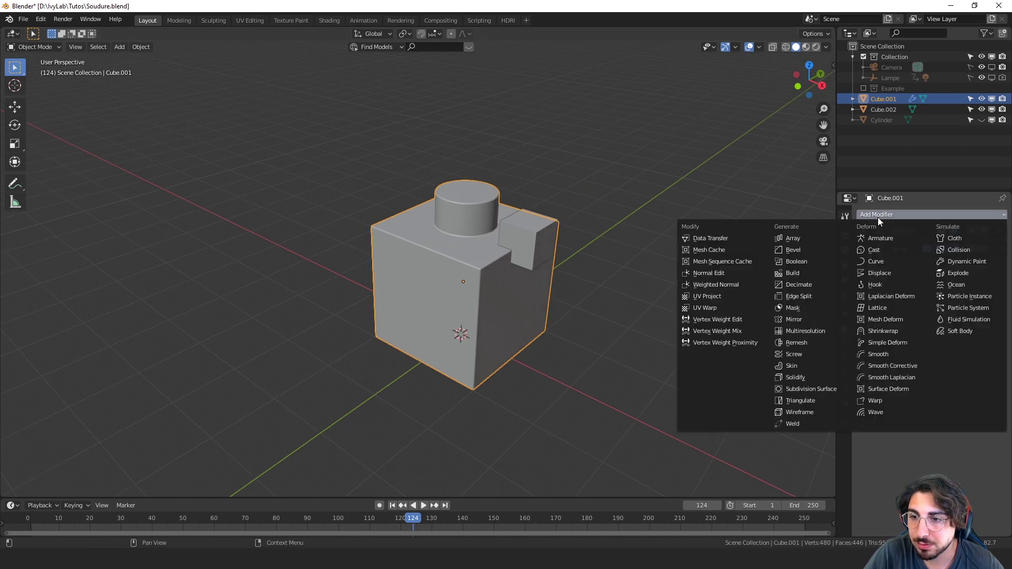
pyautogui.click(808, 260)
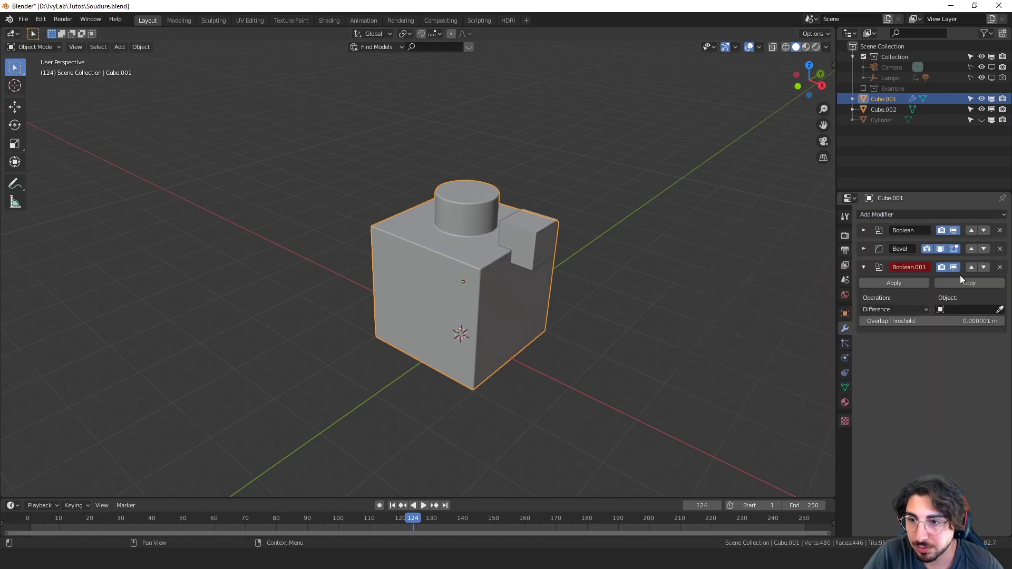
pyautogui.click(999, 309)
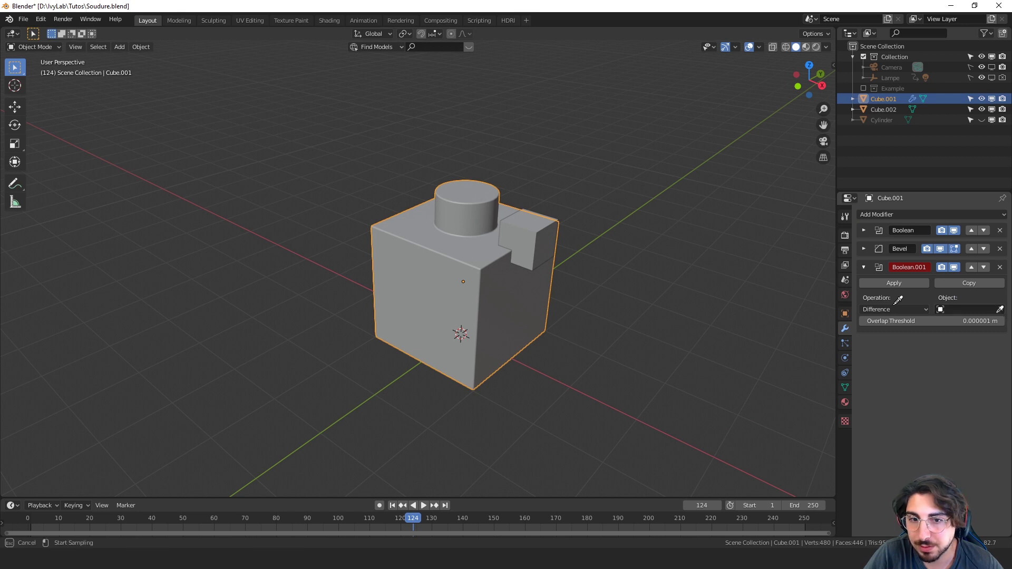
pyautogui.click(540, 231)
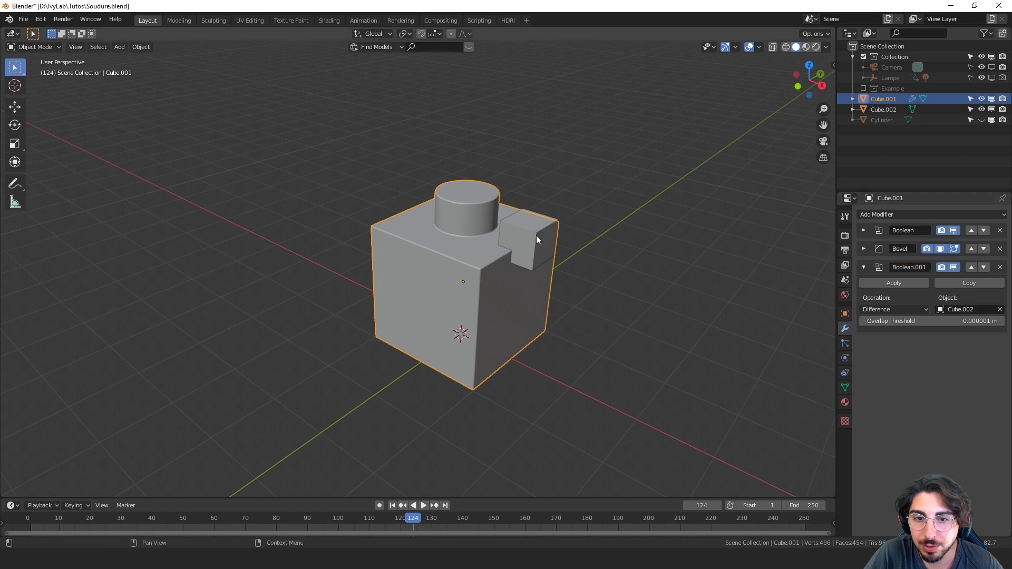
# - Hide the small cube in the viewport and set the large cube's second Boolean operation to Union
pyautogui.click(880, 109)
pyautogui.click(981, 109)
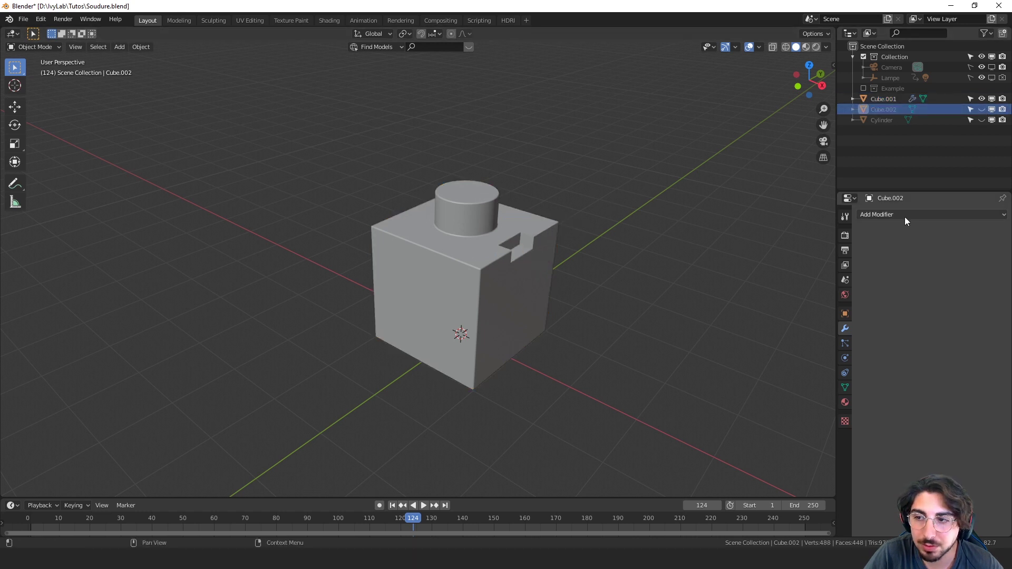
pyautogui.click(477, 287)
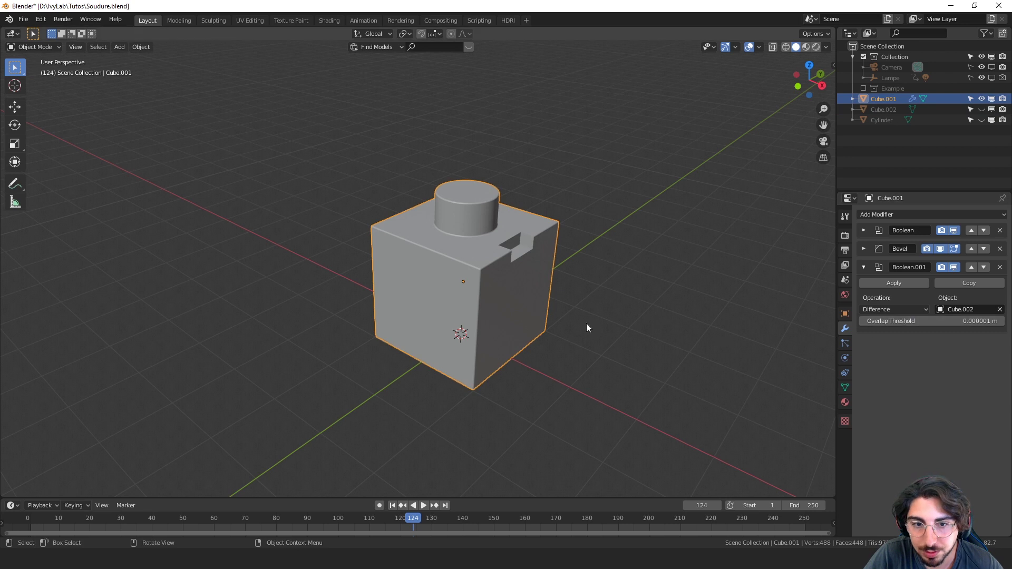
pyautogui.click(891, 309)
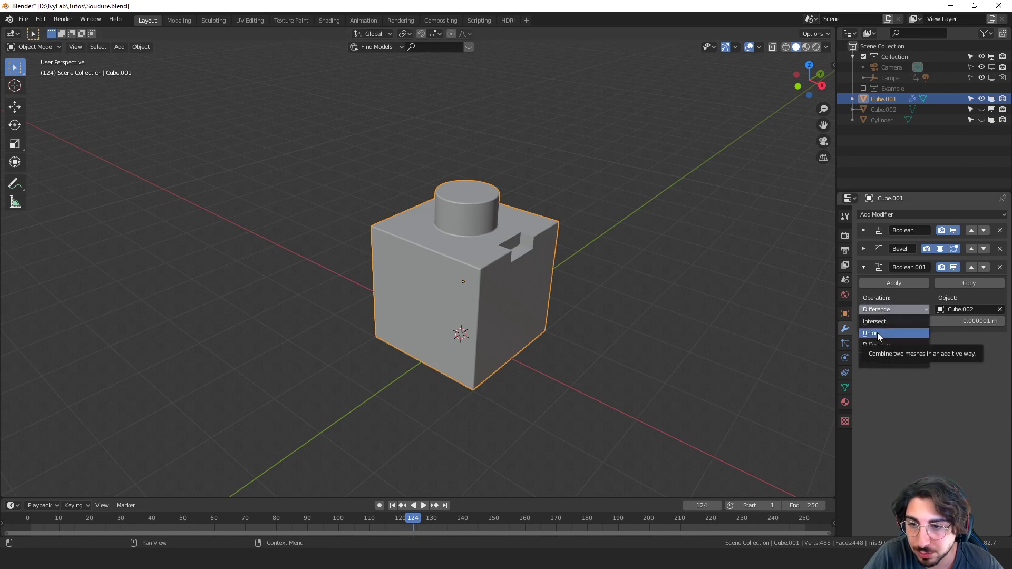
pyautogui.click(877, 333)
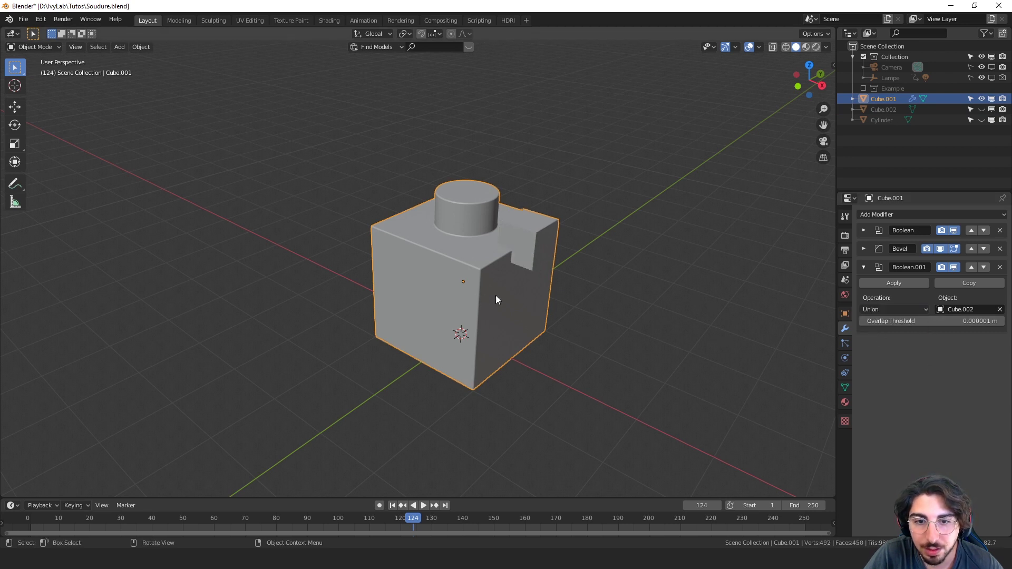
# - Move the Bevel modifier below the second Boolean in the large cube's stack and check the mesh in wireframe shading
pyautogui.click(983, 249)
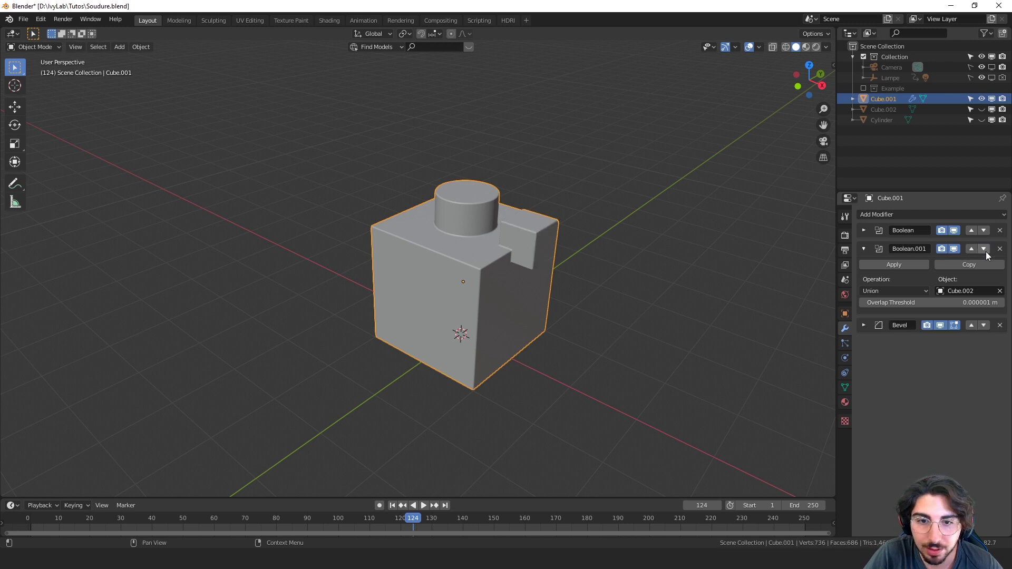
pyautogui.scroll(3, 573, 293)
pyautogui.moveTo(572, 293); pyautogui.dragTo(618, 285, button='middle')
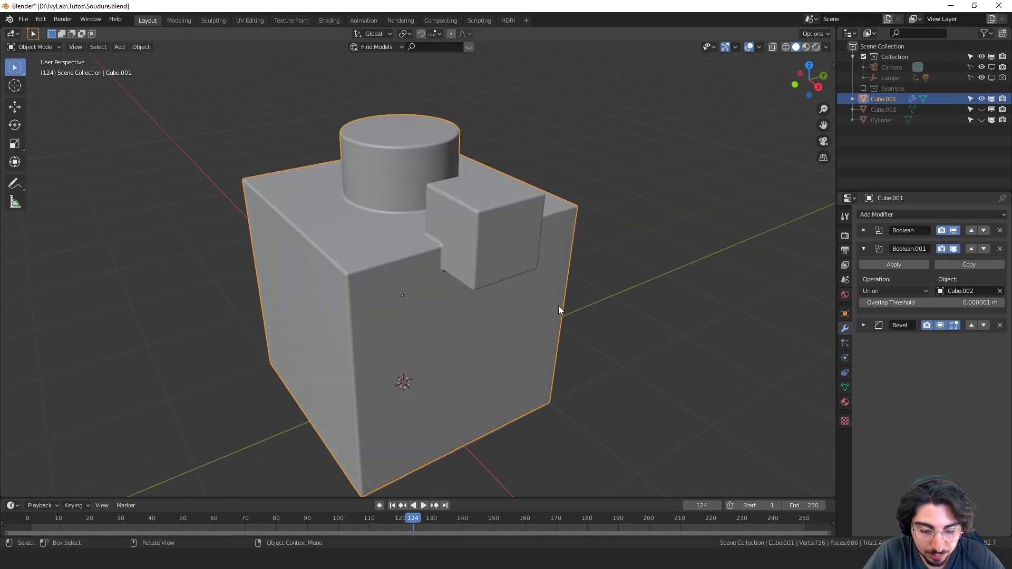
pyautogui.hotkey('shift', 'z')
pyautogui.moveTo(401, 310)
pyautogui.mouseDown(button='middle')
pyautogui.moveTo(435, 309)
pyautogui.moveTo(484, 245)
pyautogui.mouseUp(button='middle')
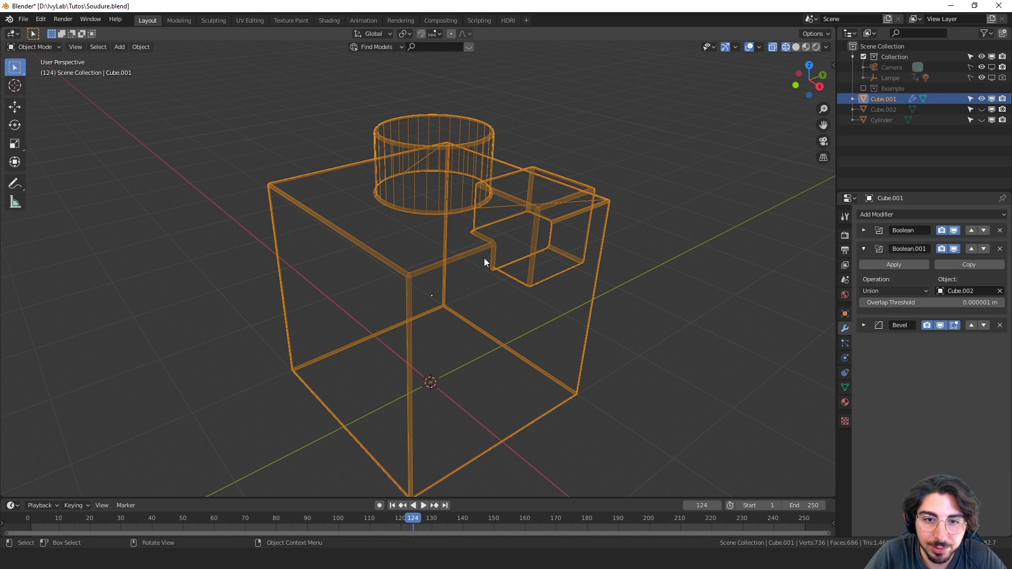
pyautogui.hotkey('shift', 'z')
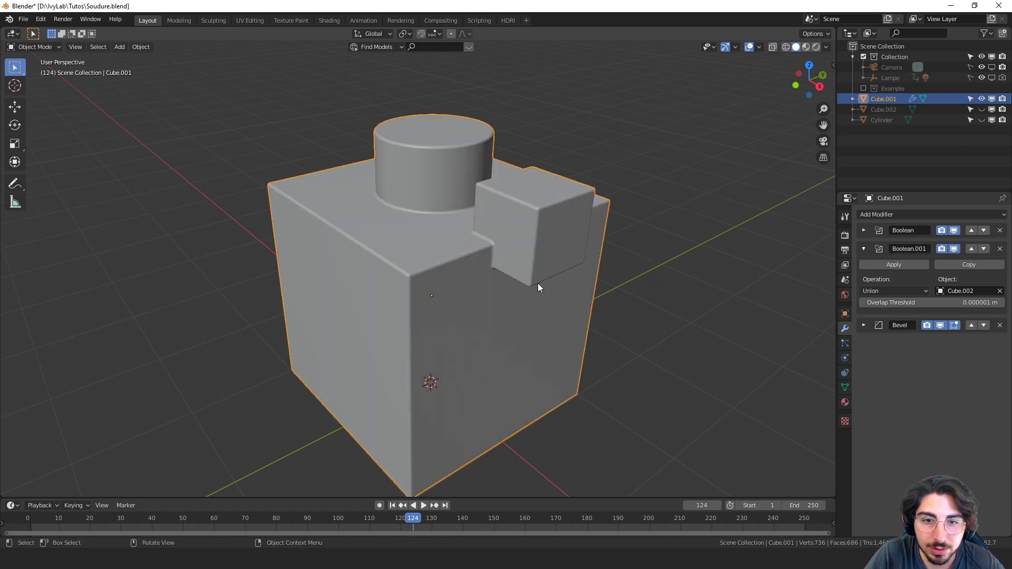
pyautogui.moveTo(537, 287); pyautogui.dragTo(577, 270, button='middle')
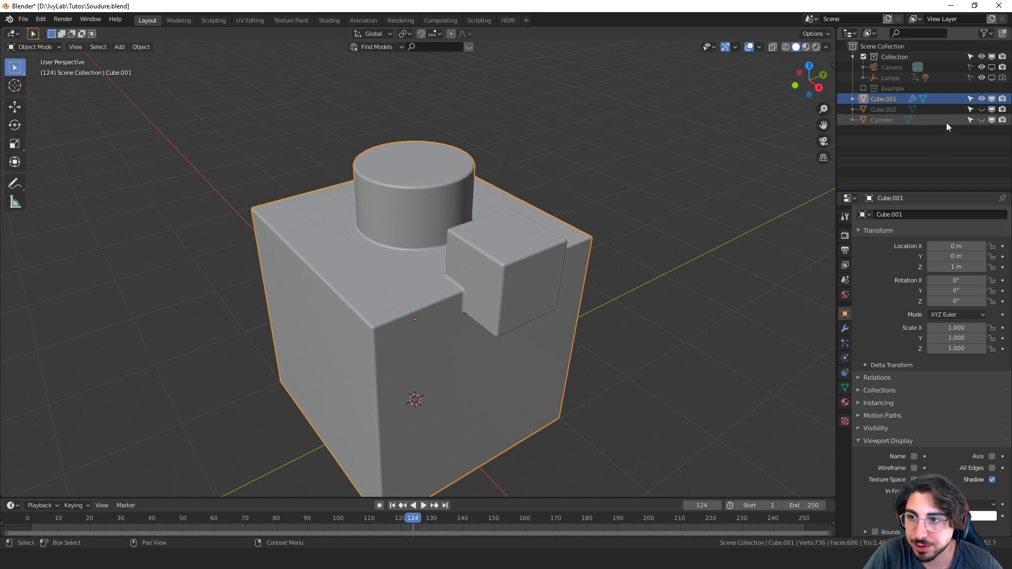
# - Unhide the small cube and change its viewport Display As setting so only its outline is drawn
pyautogui.click(917, 109)
pyautogui.click(980, 110)
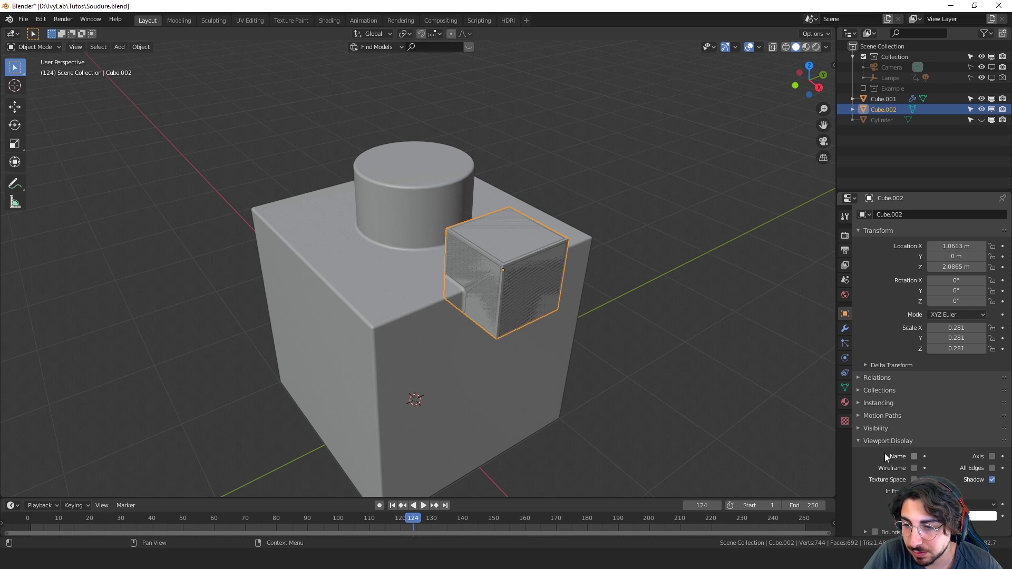
pyautogui.click(969, 504)
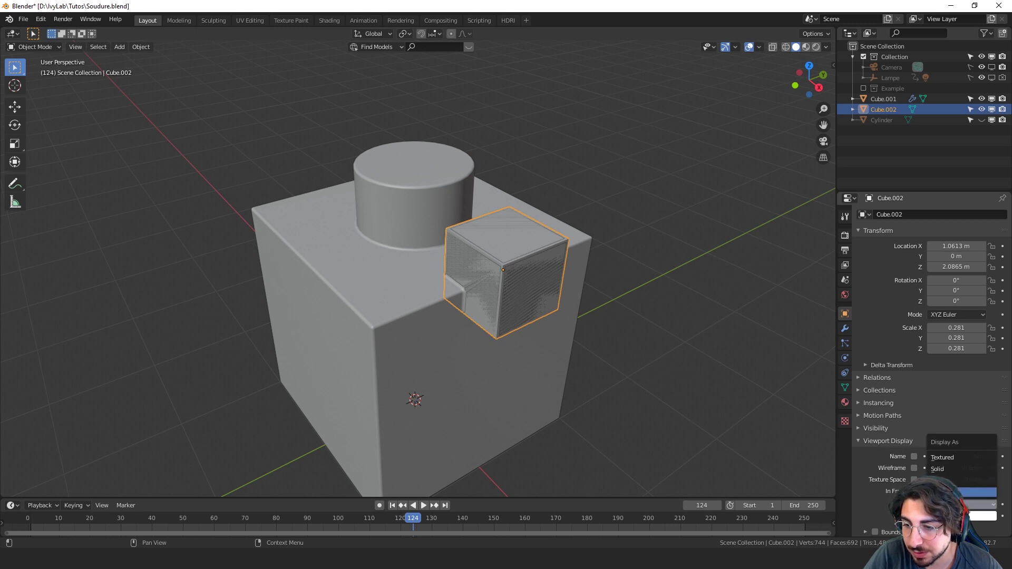
pyautogui.click(948, 492)
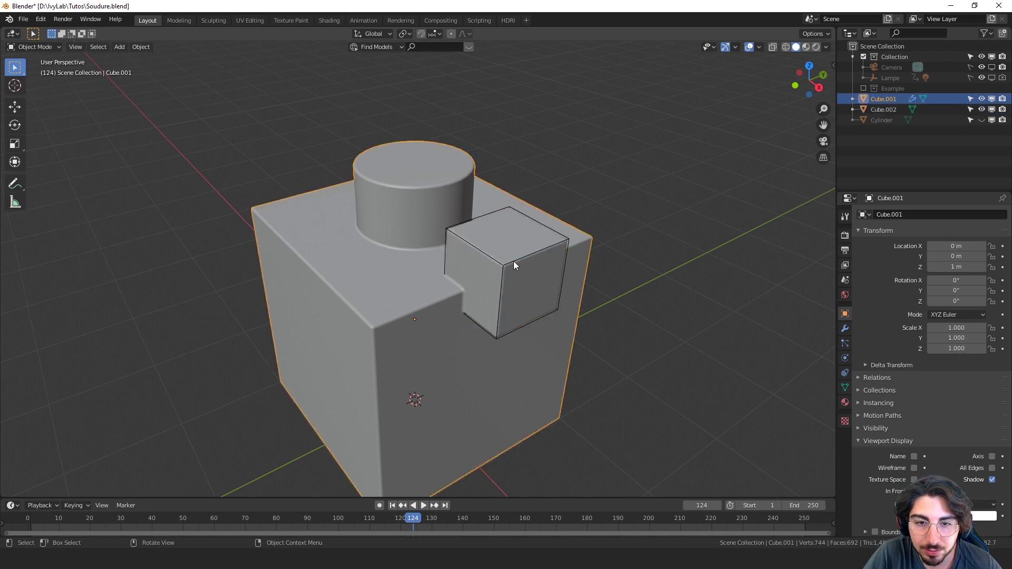
# - Move the small cube along Y by about -0.98 m so it overlaps the large cube's top corner
pyautogui.press('g')
pyautogui.press('y')
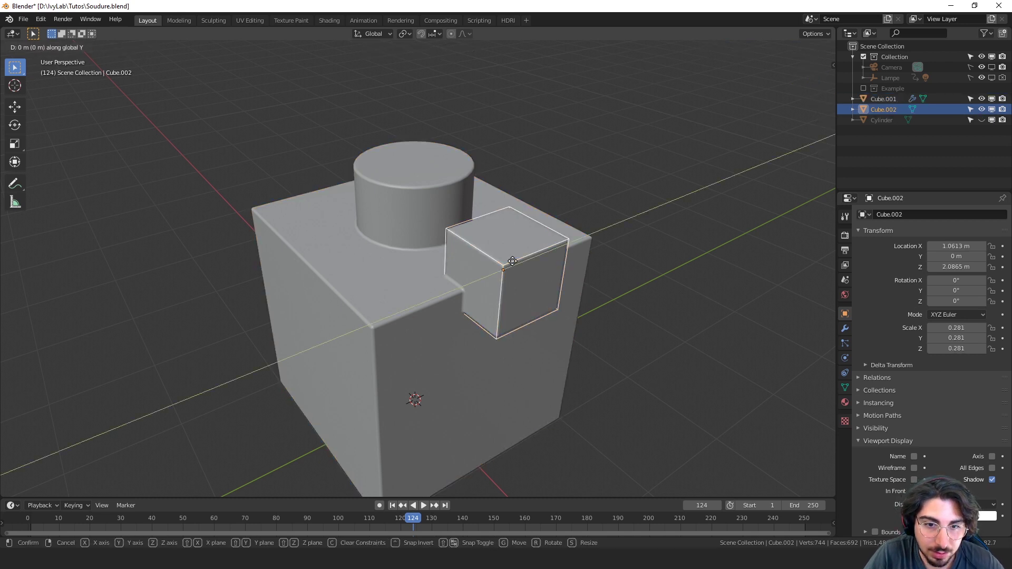
pyautogui.click(382, 293)
pyautogui.moveTo(510, 349); pyautogui.dragTo(474, 360, button='middle')
pyautogui.scroll(3, 497, 357)
pyautogui.scroll(3, 659, 340)
pyautogui.keyDown('shift'); pyautogui.moveTo(748, 326); pyautogui.dragTo(643, 333, button='middle'); pyautogui.keyUp('shift')
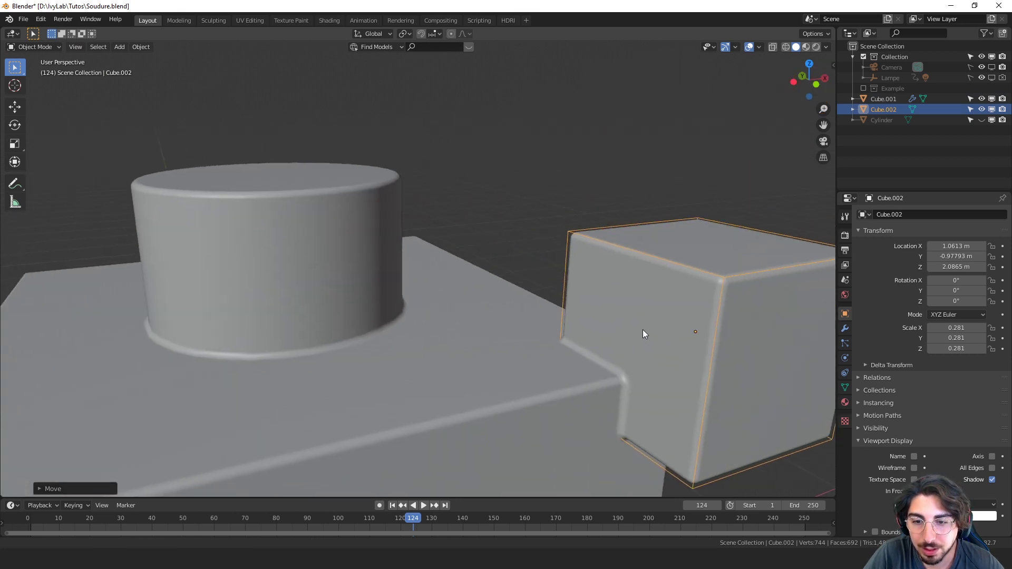
# - Hide the small cube in the viewport and view the bevelled corner junction from several sides
pyautogui.click(982, 109)
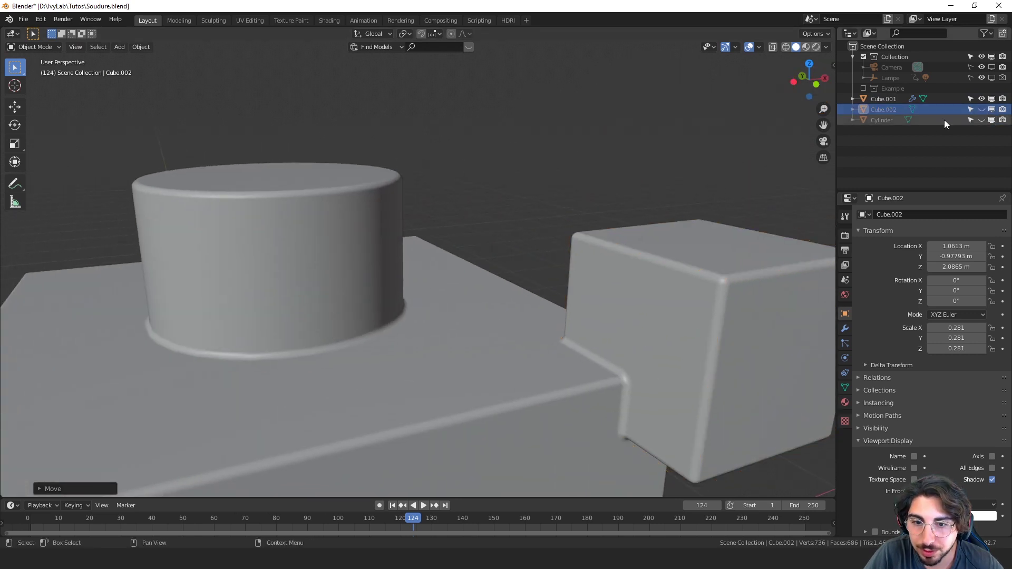
pyautogui.scroll(-5, 666, 214)
pyautogui.moveTo(666, 214); pyautogui.dragTo(524, 274, button='middle')
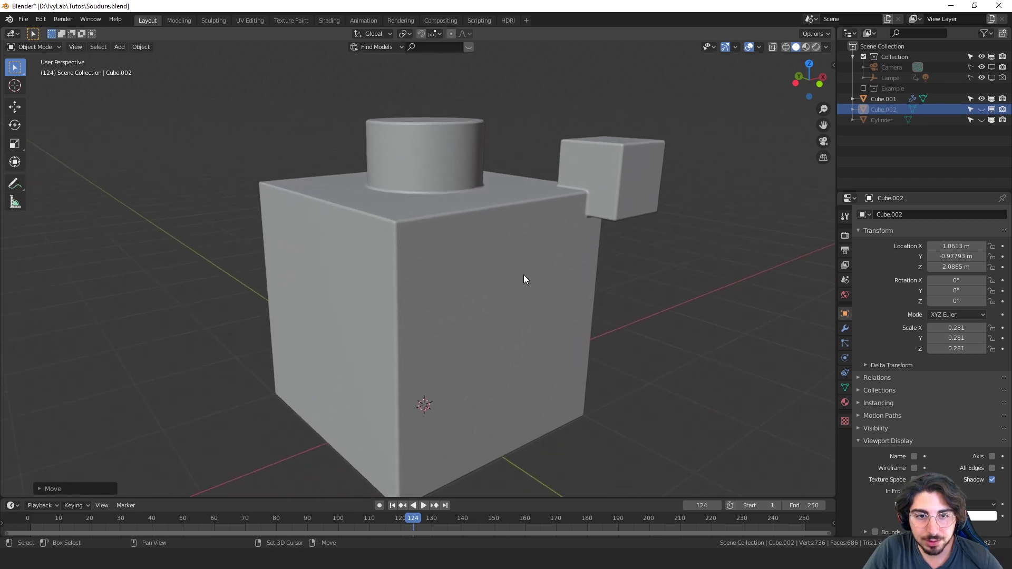
pyautogui.moveTo(502, 319); pyautogui.dragTo(564, 312, button='middle')
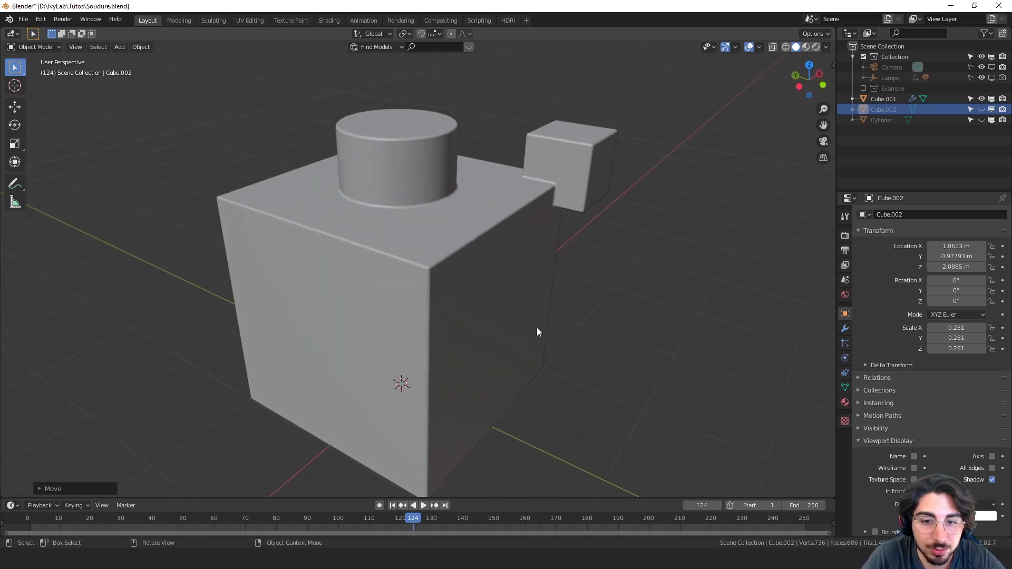
pyautogui.press('z')
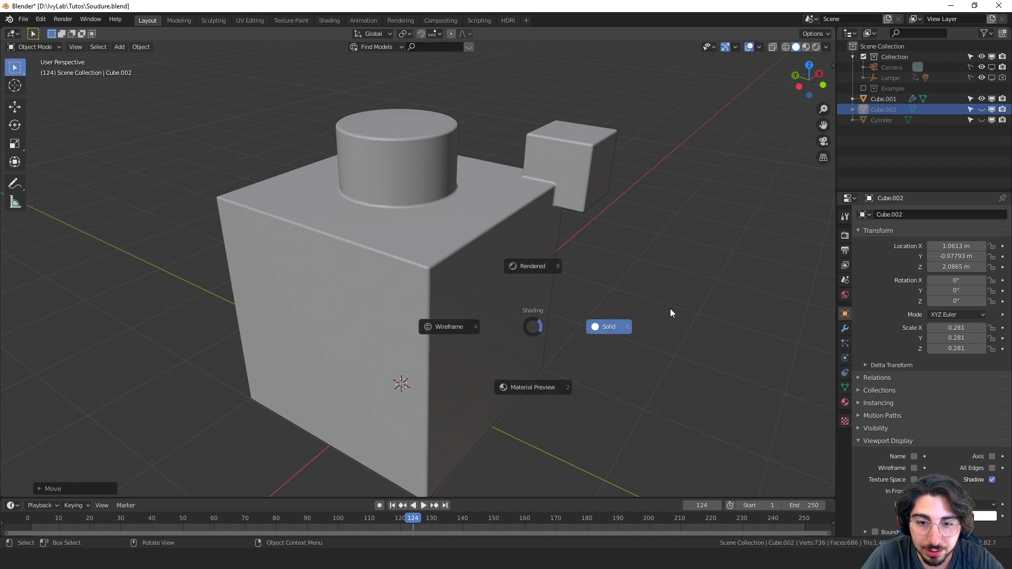
pyautogui.click(600, 321)
pyautogui.press('z')
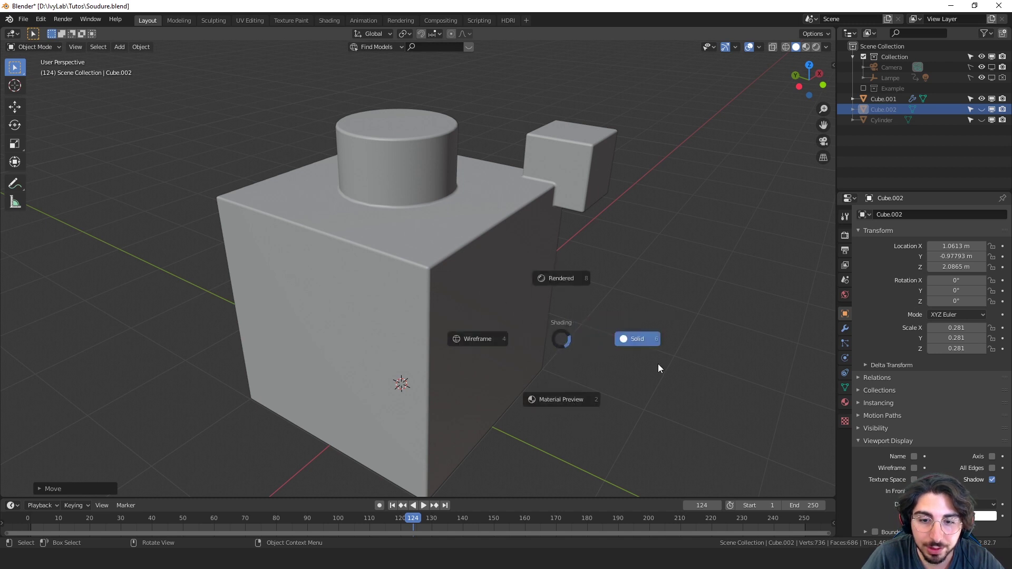
pyautogui.click(470, 344)
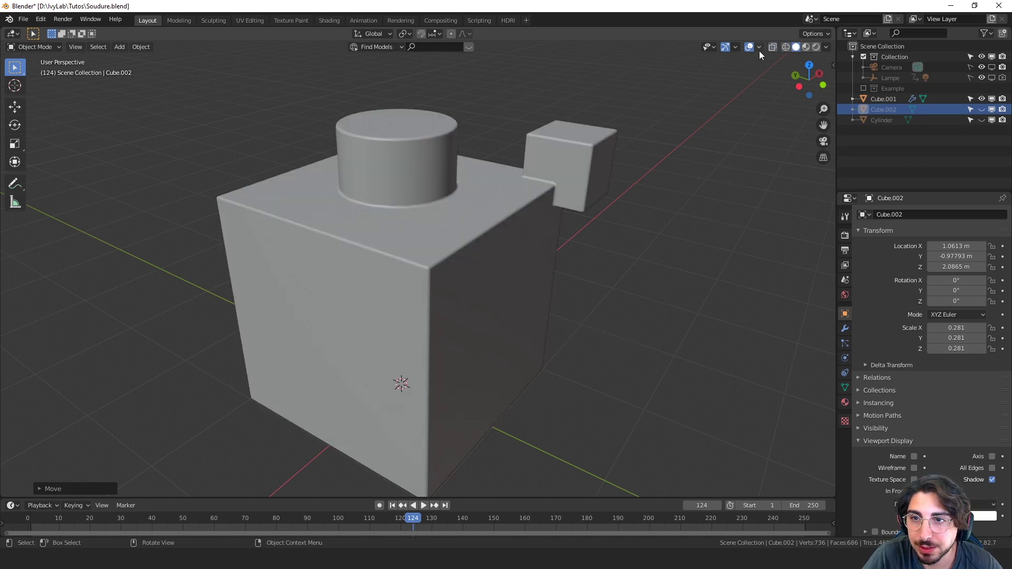
# - Enable the wireframe overlay in the viewport and select the merged large cube
pyautogui.click(759, 49)
pyautogui.click(696, 225)
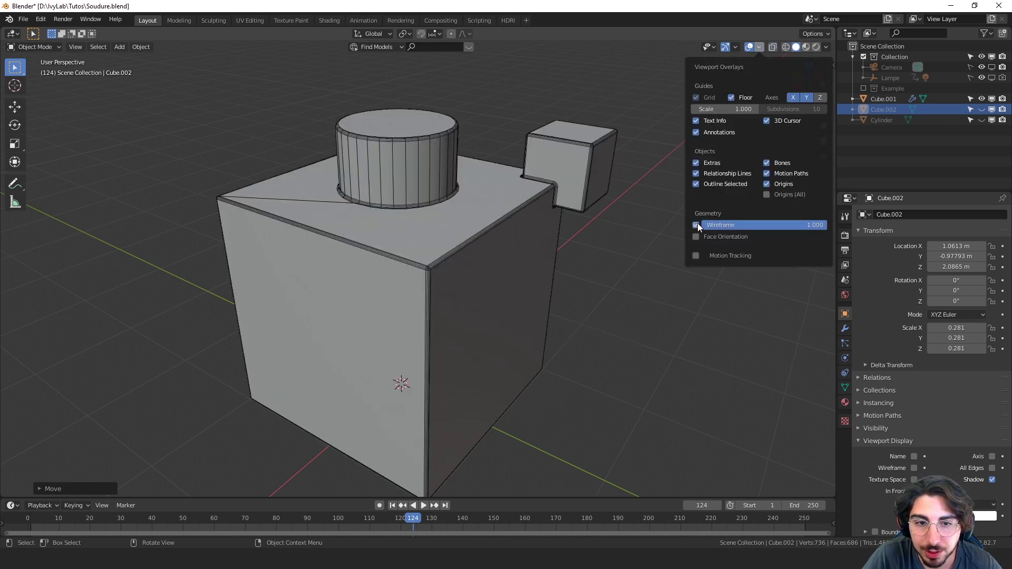
pyautogui.moveTo(546, 274); pyautogui.dragTo(487, 321, button='middle')
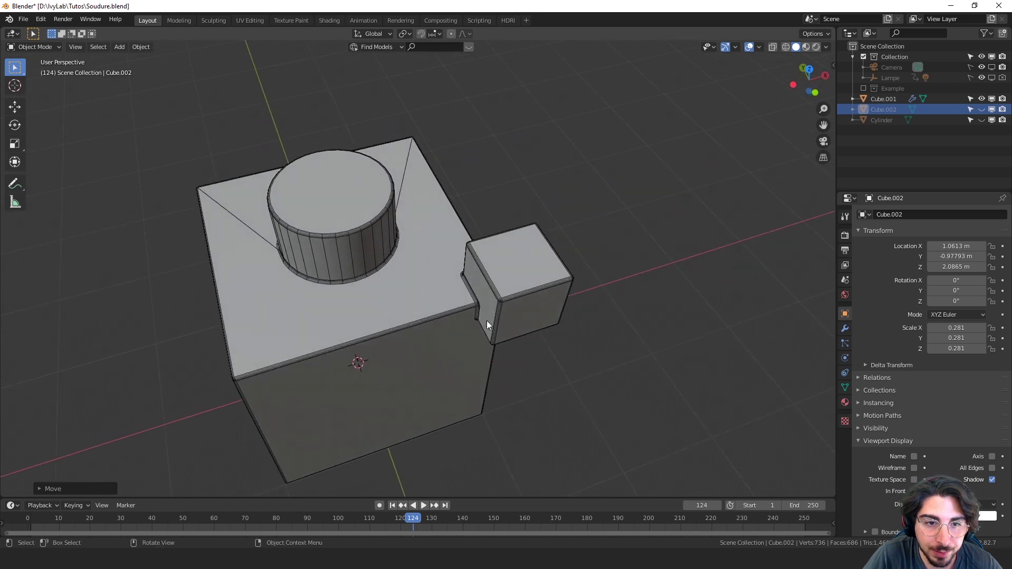
pyautogui.click(273, 319)
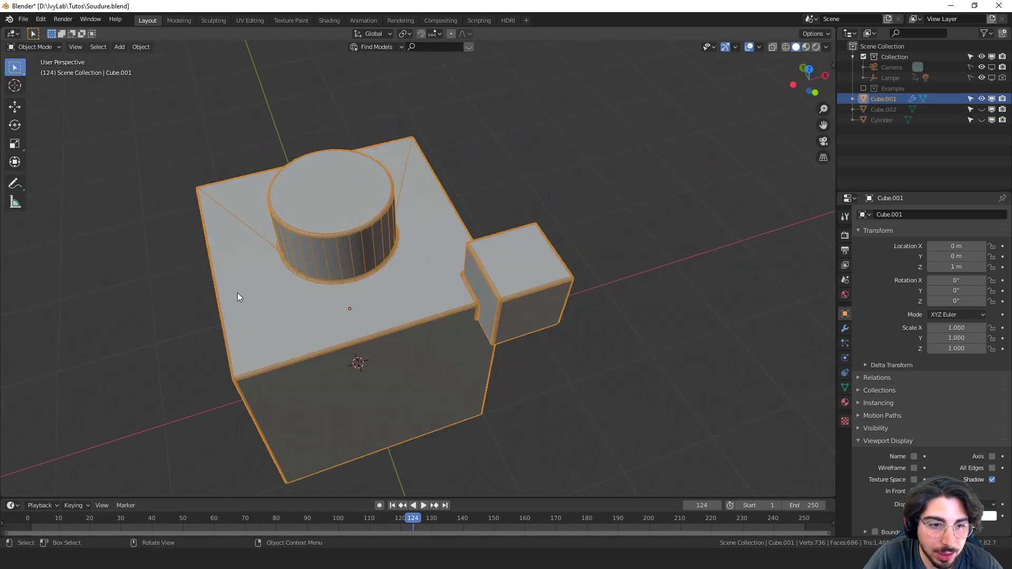
# - Examine the merged cube's edge layout around the cylinder base and the small cube's corner junction
pyautogui.keyDown('shift'); pyautogui.moveTo(416, 258); pyautogui.dragTo(458, 260, button='middle'); pyautogui.keyUp('shift')
pyautogui.scroll(1, 490, 334)
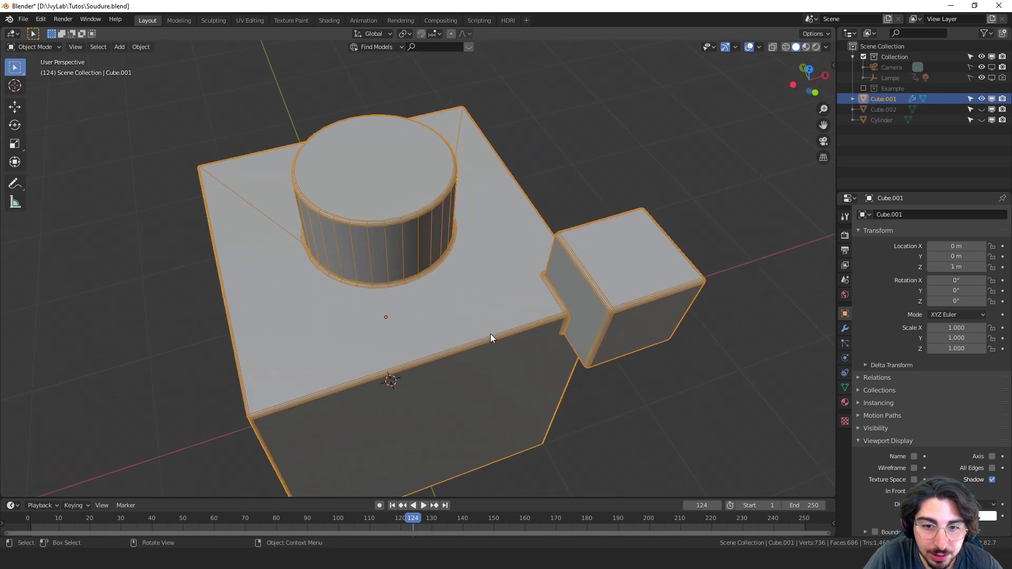
pyautogui.moveTo(523, 375); pyautogui.dragTo(412, 271, button='middle')
pyautogui.scroll(-1, 400, 248)
pyautogui.keyDown('shift'); pyautogui.moveTo(608, 270); pyautogui.dragTo(562, 247, button='middle'); pyautogui.keyUp('shift')
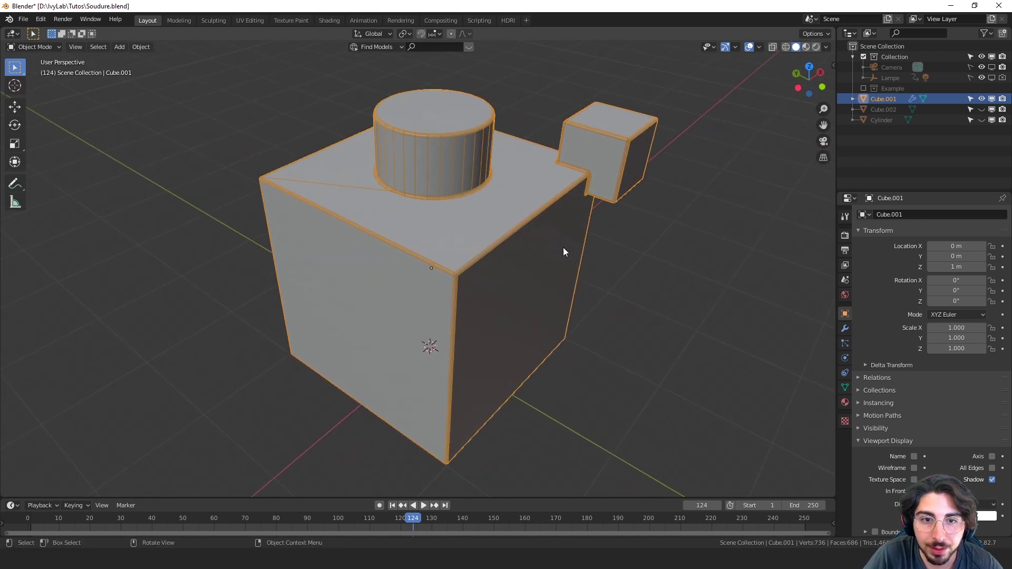
pyautogui.moveTo(651, 321); pyautogui.dragTo(644, 304, button='middle')
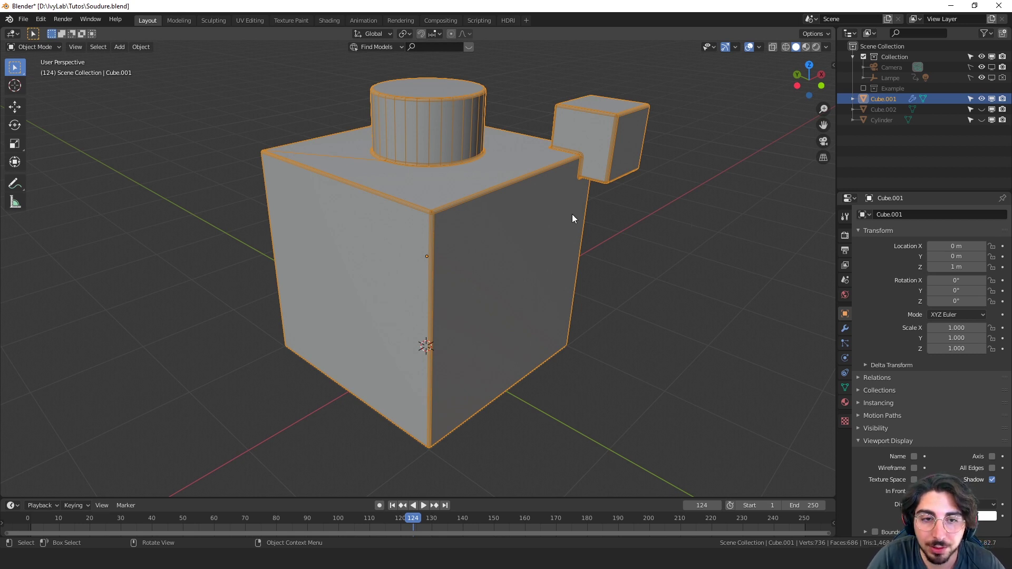
pyautogui.keyDown('shift'); pyautogui.moveTo(559, 198); pyautogui.dragTo(528, 245, button='middle'); pyautogui.keyUp('shift')
pyautogui.moveTo(616, 253); pyautogui.dragTo(579, 313, button='middle')
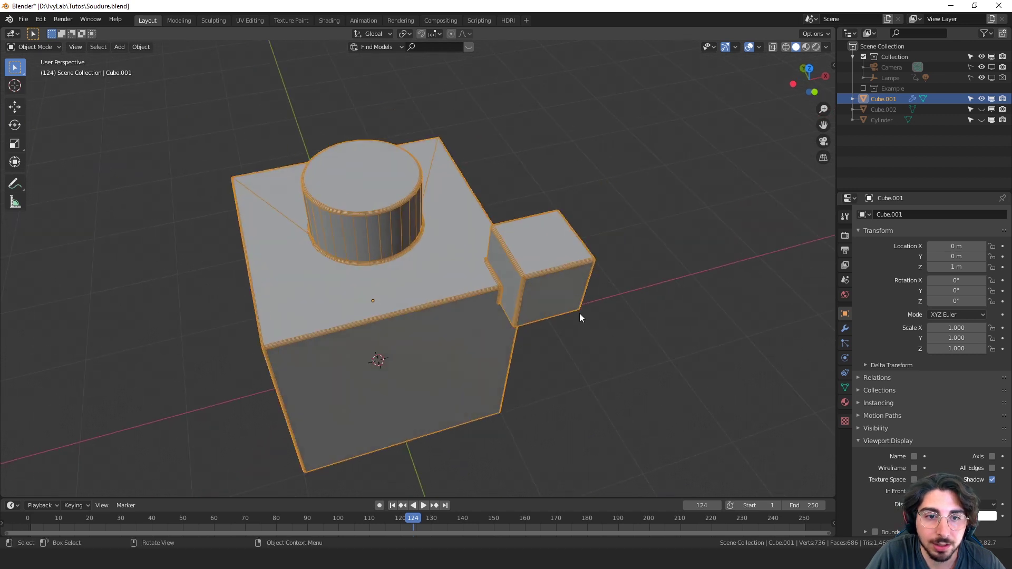
pyautogui.keyDown('shift'); pyautogui.moveTo(435, 320); pyautogui.dragTo(482, 297, button='middle'); pyautogui.keyUp('shift')
pyautogui.moveTo(690, 331); pyautogui.dragTo(655, 295, button='middle')
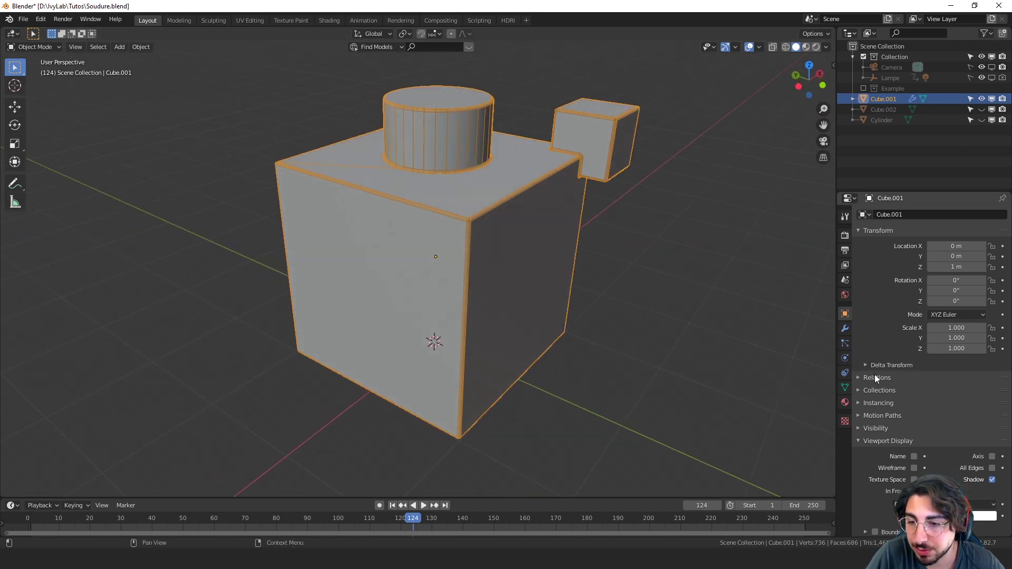
# - Add a Triangulate modifier at the end of the large cube's stack with Keep Normals enabled
pyautogui.click(845, 328)
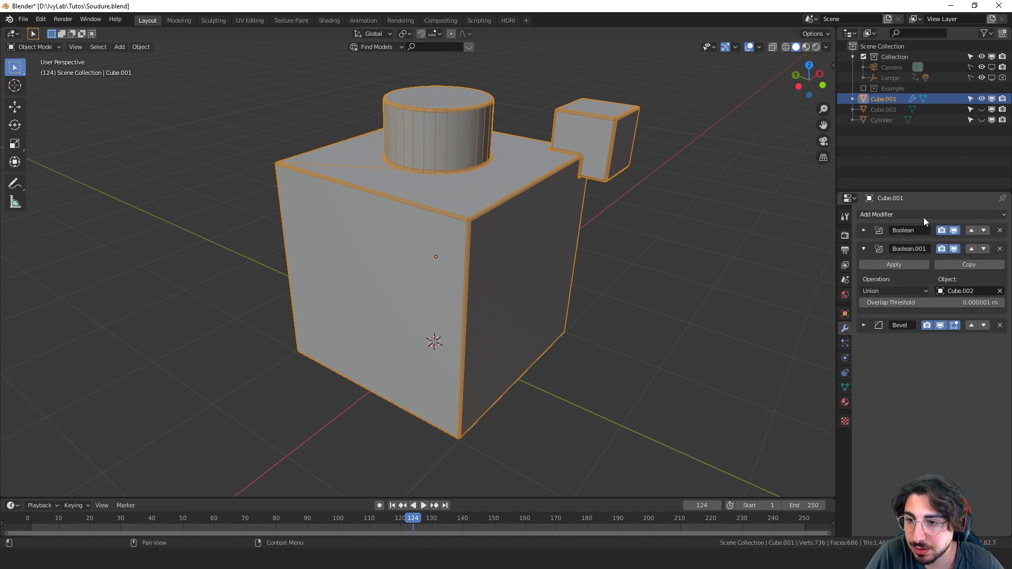
pyautogui.click(863, 248)
pyautogui.click(903, 214)
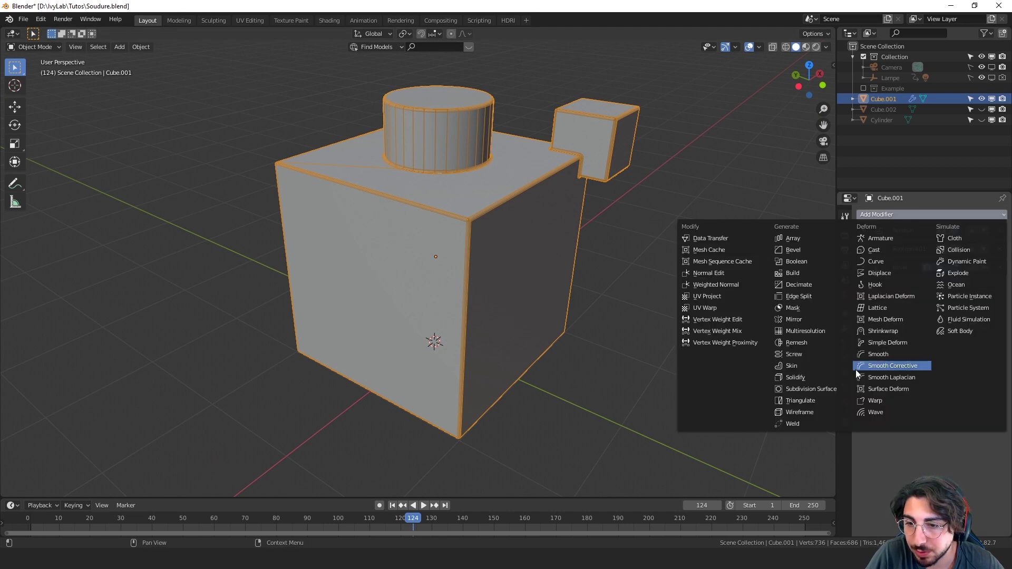
pyautogui.click(818, 402)
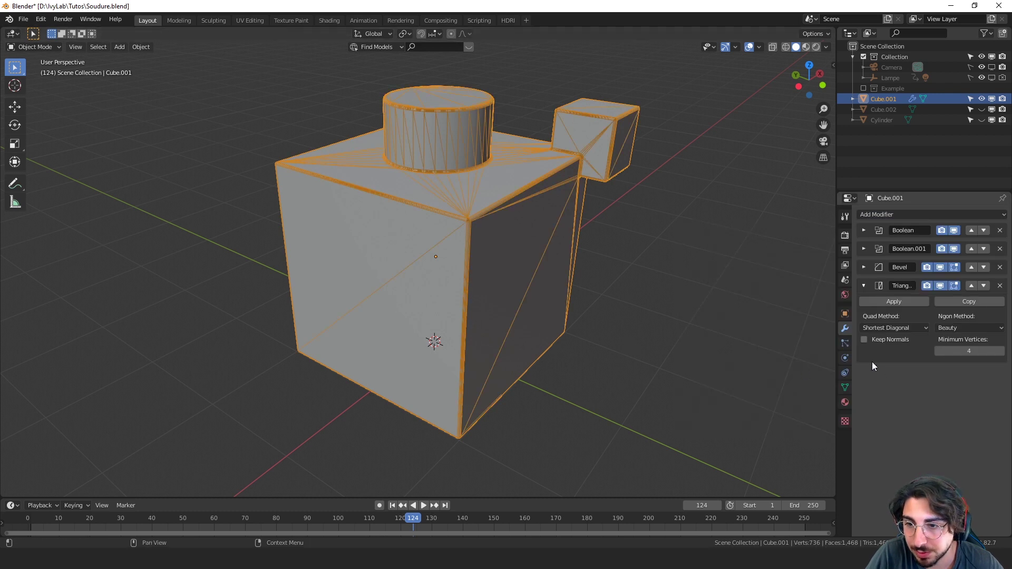
pyautogui.click(863, 339)
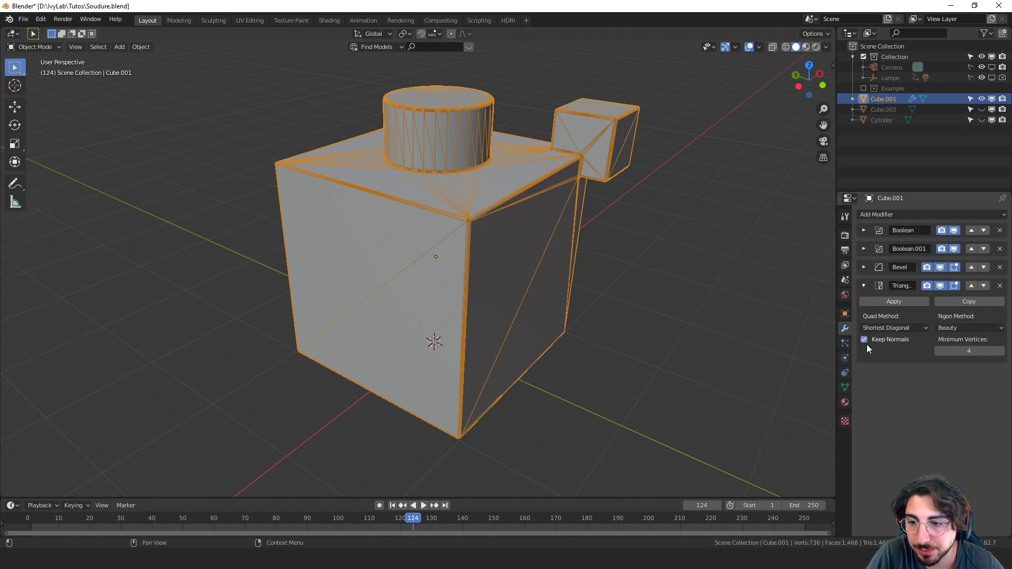
pyautogui.moveTo(647, 278); pyautogui.dragTo(635, 287, button='middle')
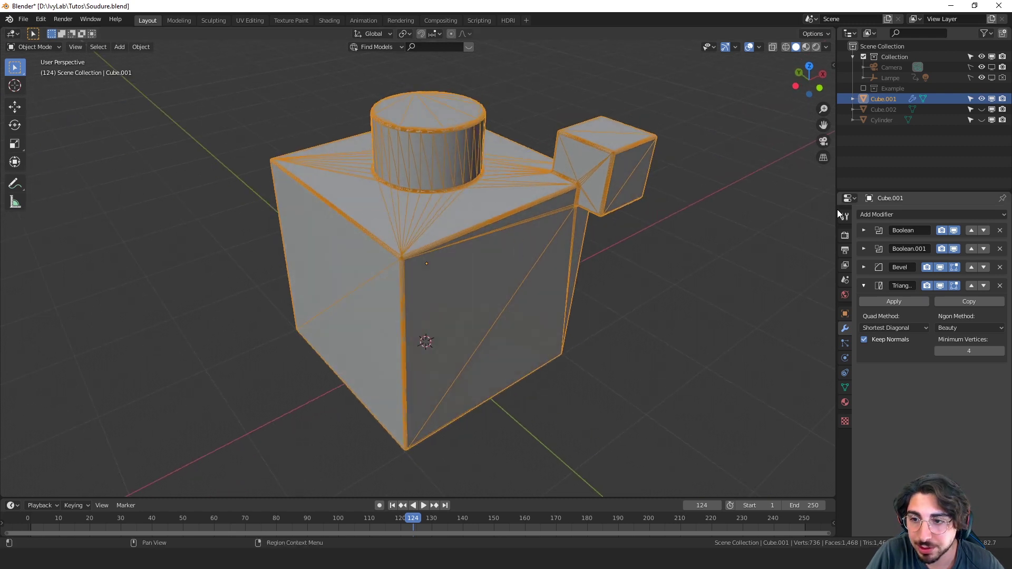
# - Apply both Boolean modifiers, the Bevel and the Triangulate modifier on the large cube in stack order
pyautogui.click(863, 232)
pyautogui.click(872, 242)
pyautogui.click(863, 231)
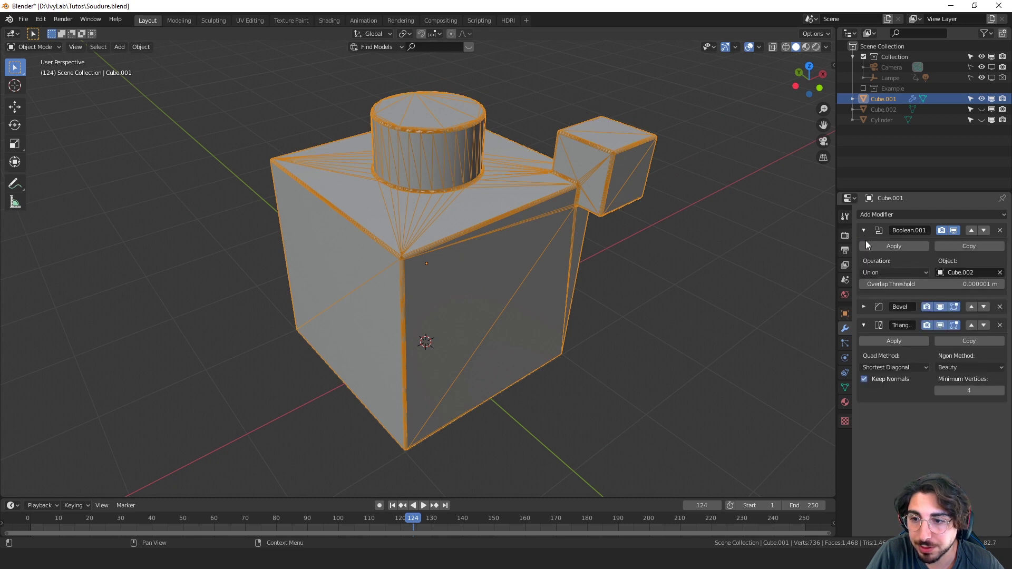
pyautogui.click(868, 245)
pyautogui.click(863, 231)
pyautogui.click(868, 245)
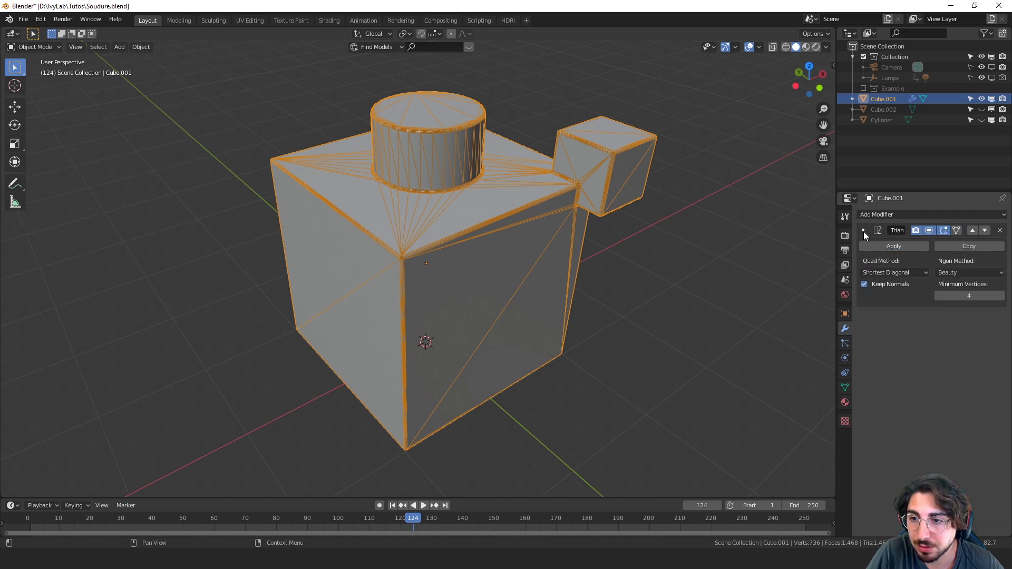
pyautogui.click(884, 244)
pyautogui.moveTo(547, 265); pyautogui.dragTo(560, 264, button='middle')
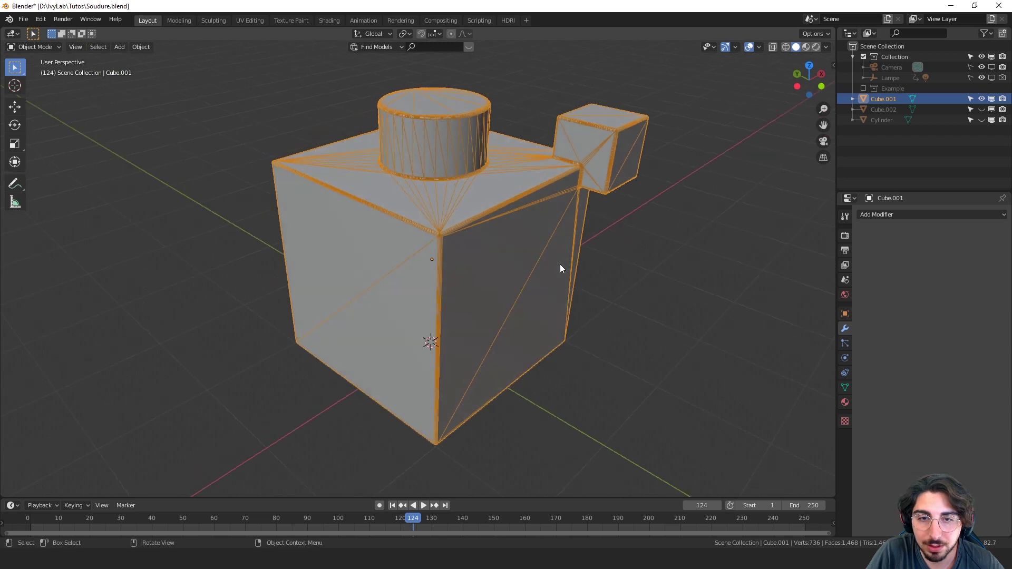
# - Turn off the wireframe overlay and enter Edit Mode on the merged cube to view its triangulated mesh
pyautogui.click(759, 48)
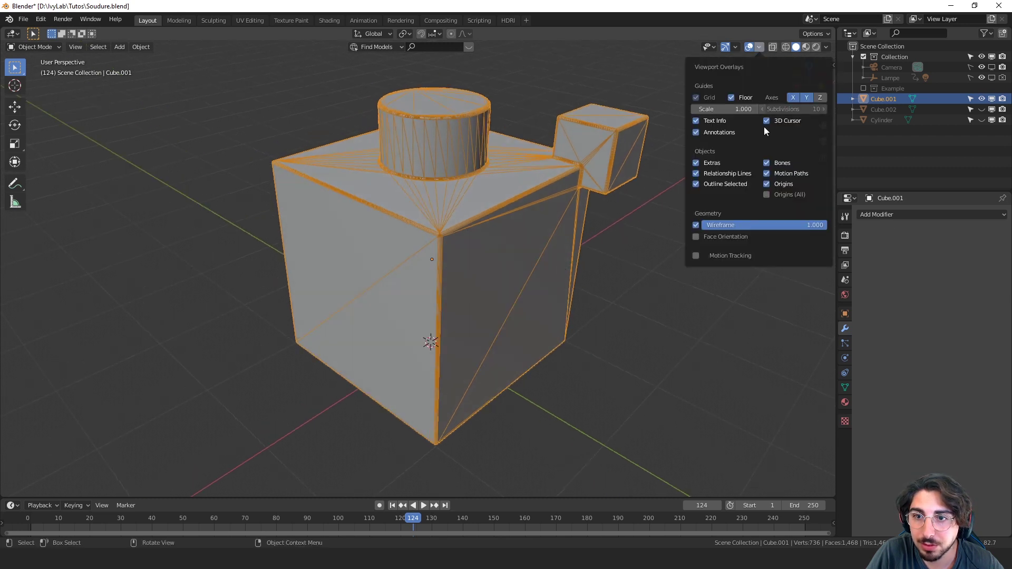
pyautogui.click(695, 225)
pyautogui.moveTo(480, 235); pyautogui.dragTo(494, 237, button='middle')
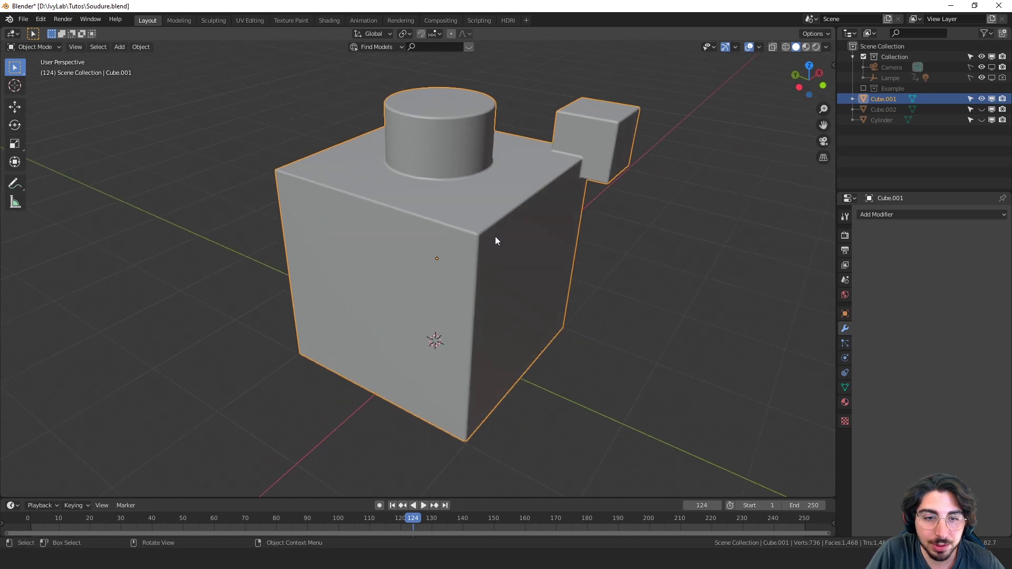
pyautogui.press('Tab')
pyautogui.moveTo(557, 250); pyautogui.dragTo(563, 262, button='middle')
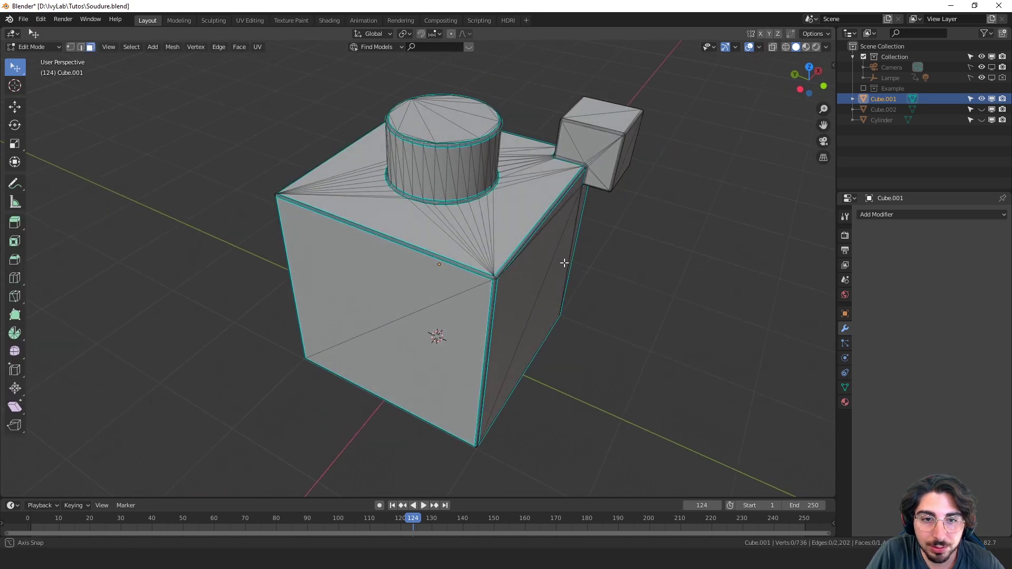
# - Convert all of the merged mesh's triangles to quads with Max Face Angle and Max Shape Angle at 180°, leaving nothing selected
pyautogui.click(462, 222)
pyautogui.moveTo(539, 214)
pyautogui.mouseDown(button='middle')
pyautogui.moveTo(504, 223)
pyautogui.moveTo(598, 207)
pyautogui.moveTo(637, 221)
pyautogui.moveTo(551, 221)
pyautogui.mouseUp(button='middle')
pyautogui.scroll(-1, 552, 223)
pyautogui.moveTo(612, 293); pyautogui.dragTo(591, 291, button='middle')
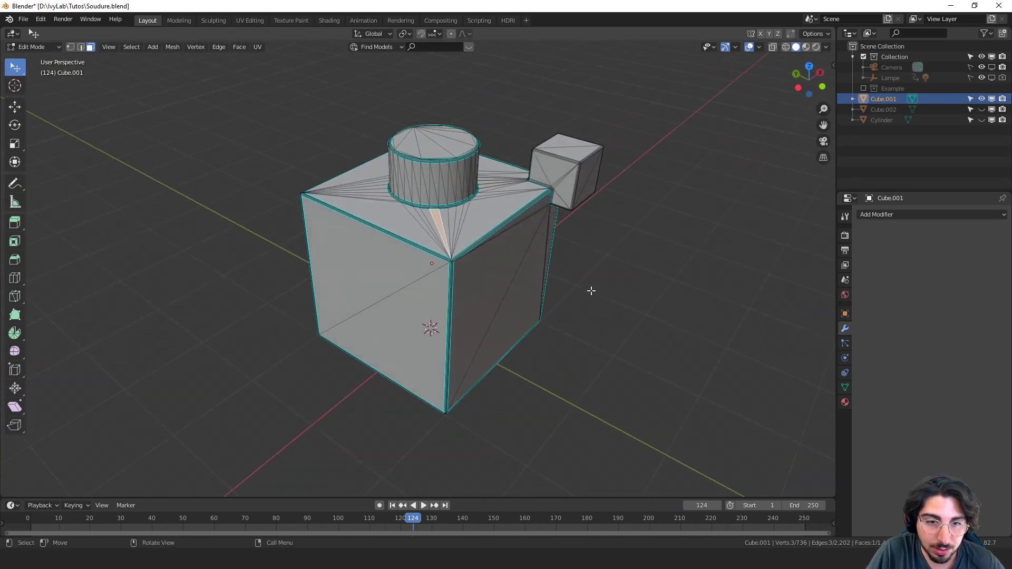
pyautogui.press('a')
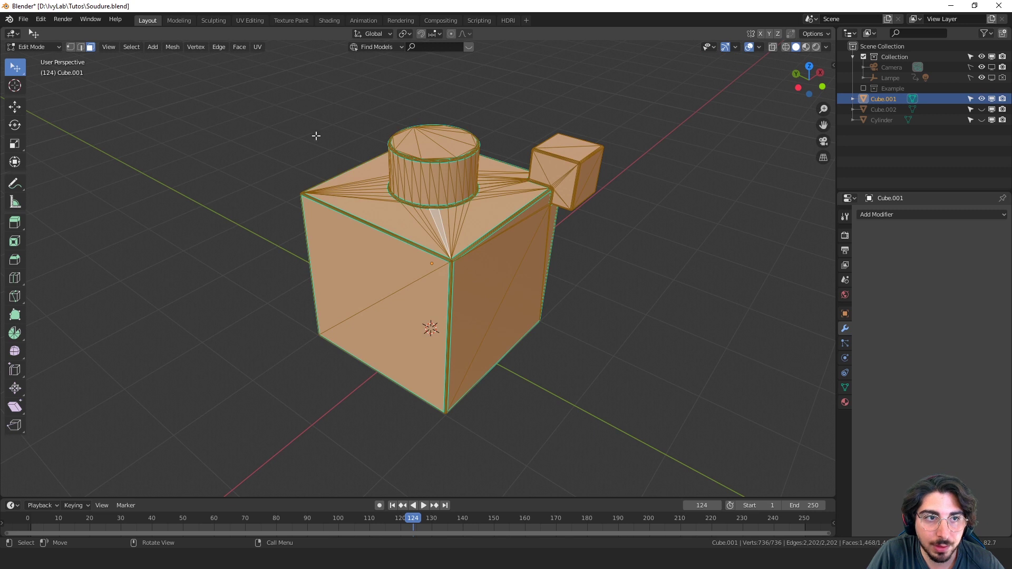
pyautogui.click(240, 47)
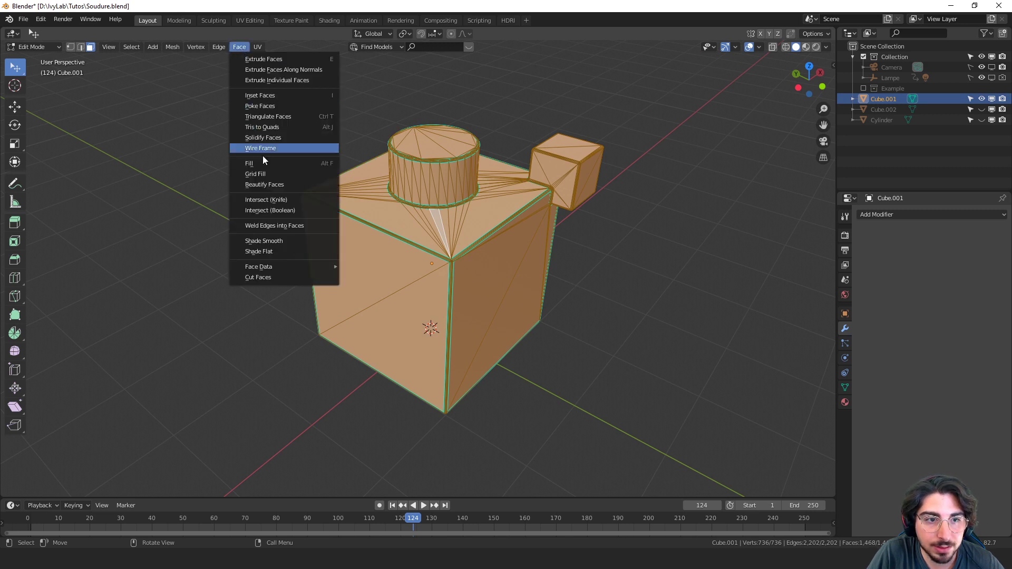
pyautogui.click(282, 129)
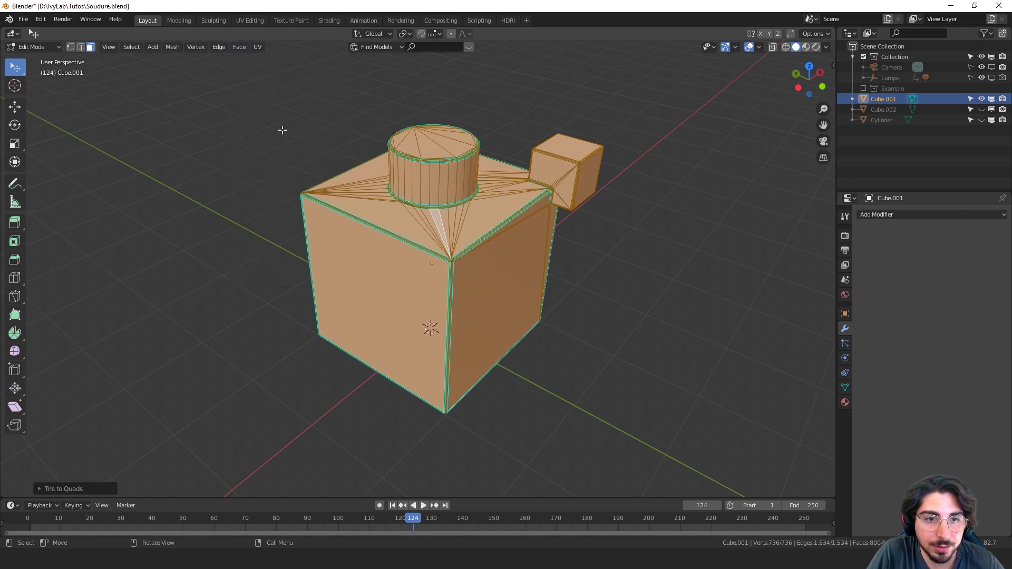
pyautogui.click(40, 488)
pyautogui.moveTo(138, 416); pyautogui.dragTo(215, 416)
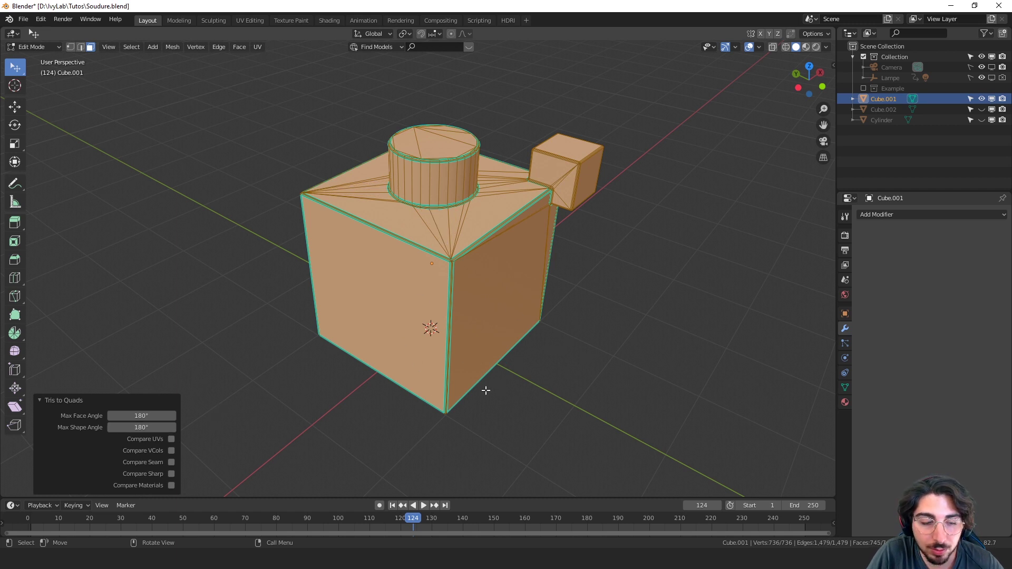
pyautogui.click(284, 396)
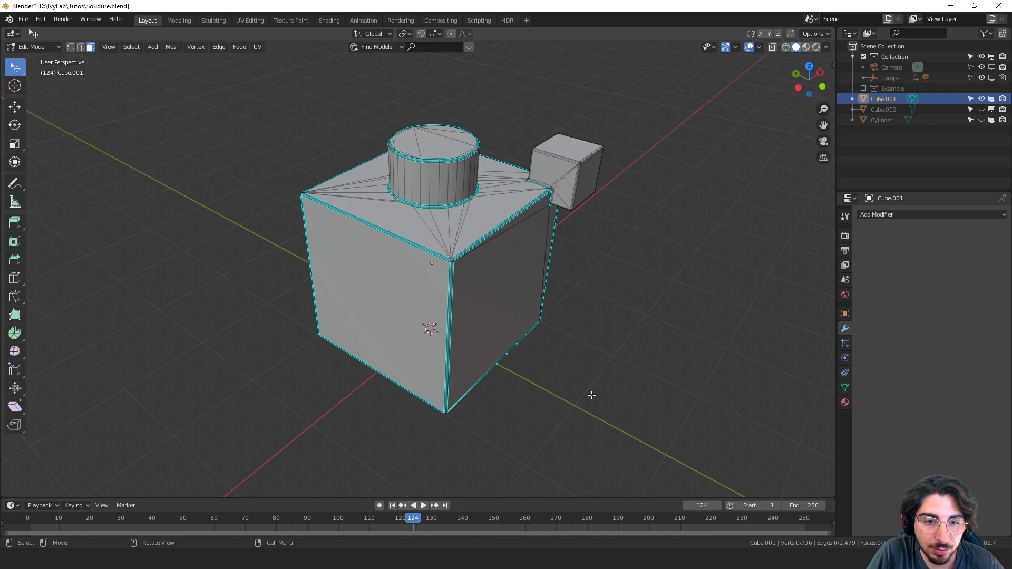
# - Select the cylinder's top cap as linked faces delimited by Sharp and delete those faces
pyautogui.moveTo(574, 382); pyautogui.dragTo(556, 376, button='middle')
pyautogui.scroll(2, 559, 310)
pyautogui.keyDown('shift'); pyautogui.moveTo(437, 153); pyautogui.dragTo(410, 295, button='middle'); pyautogui.keyUp('shift')
pyautogui.scroll(3, 443, 328)
pyautogui.moveTo(457, 345); pyautogui.dragTo(468, 272, button='middle')
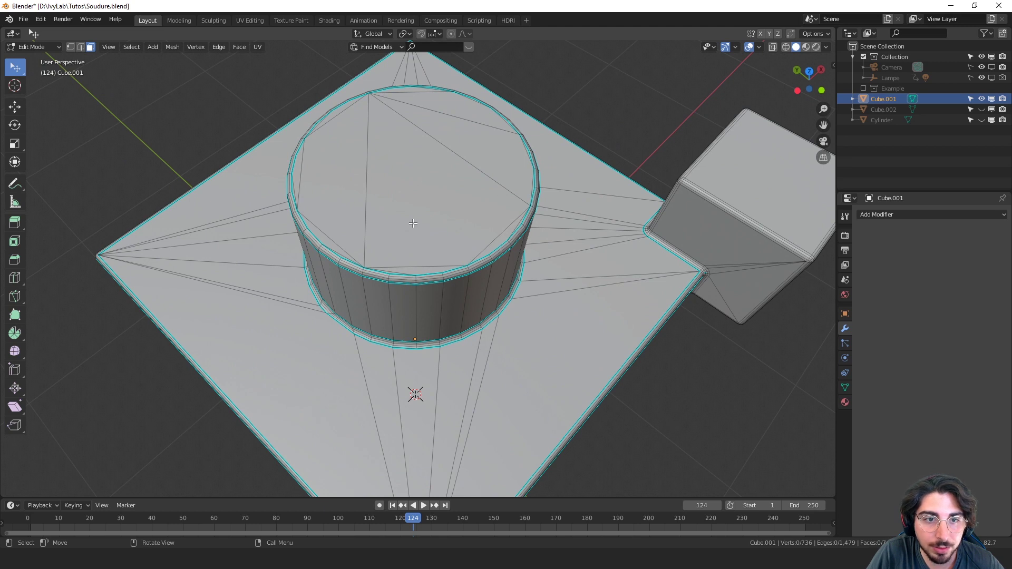
pyautogui.moveTo(413, 223); pyautogui.dragTo(460, 265, button='middle')
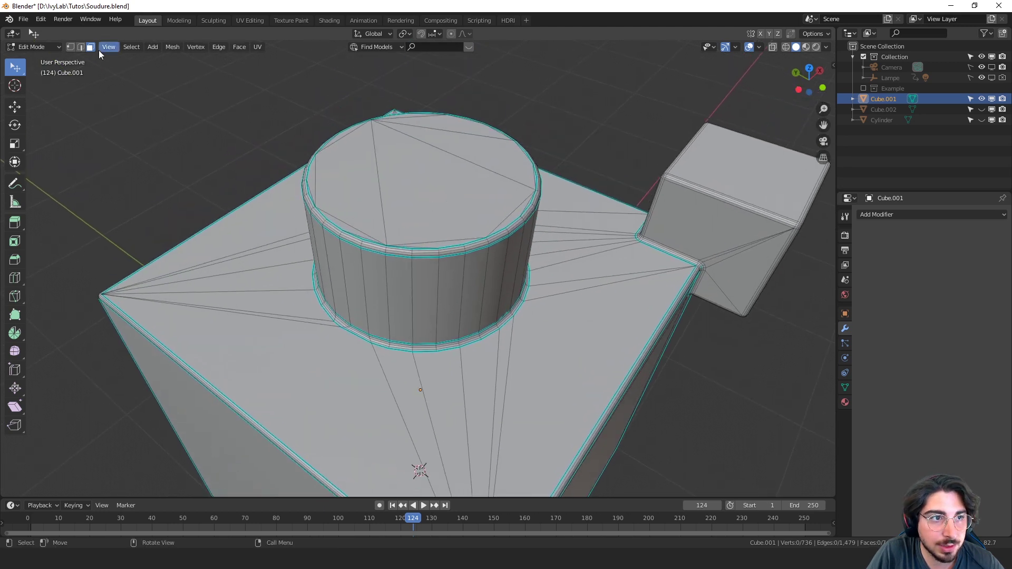
pyautogui.click(90, 47)
pyautogui.click(438, 172)
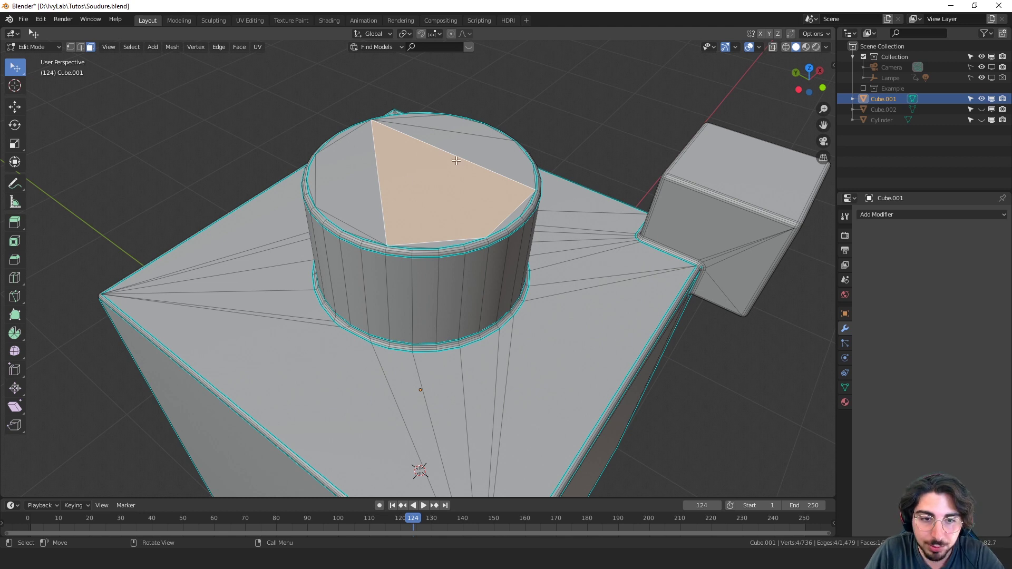
pyautogui.hotkey('ctrl', 'l')
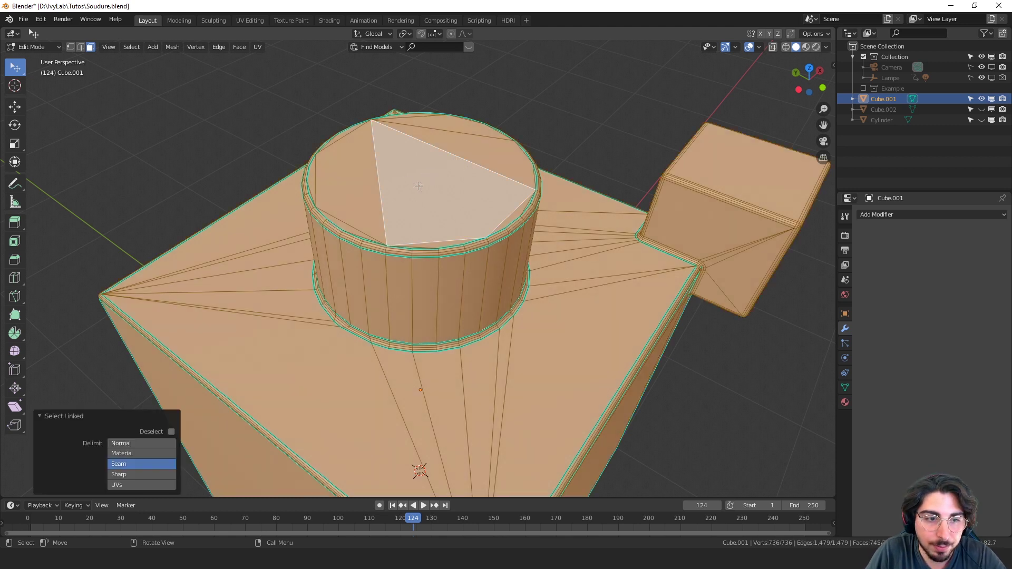
pyautogui.click(125, 474)
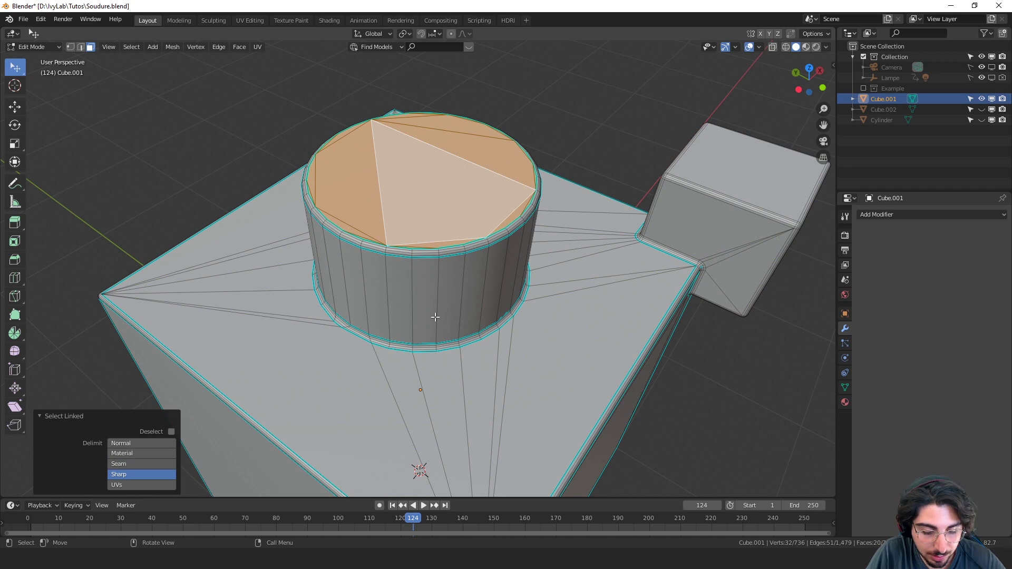
pyautogui.press('x')
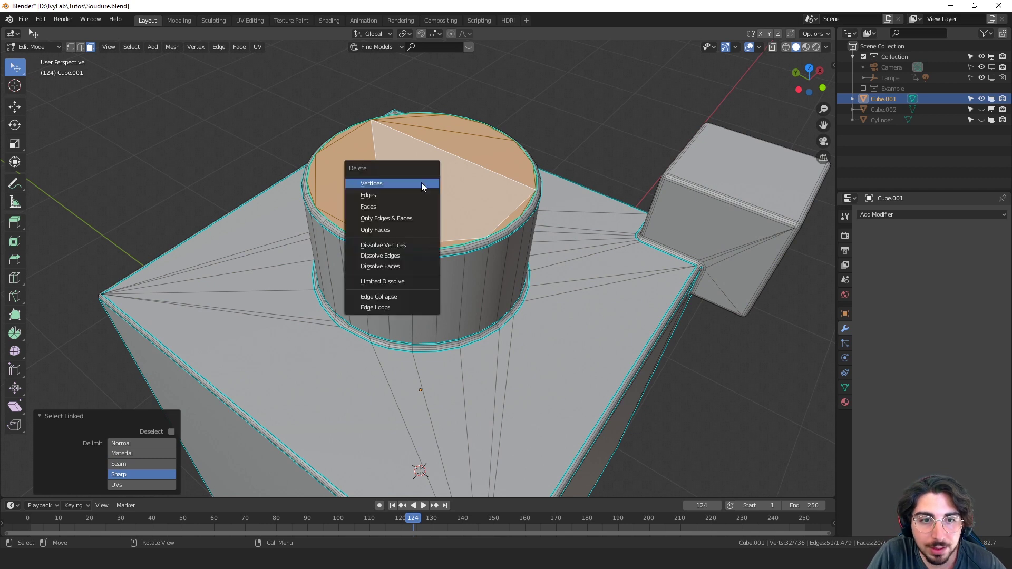
pyautogui.click(372, 206)
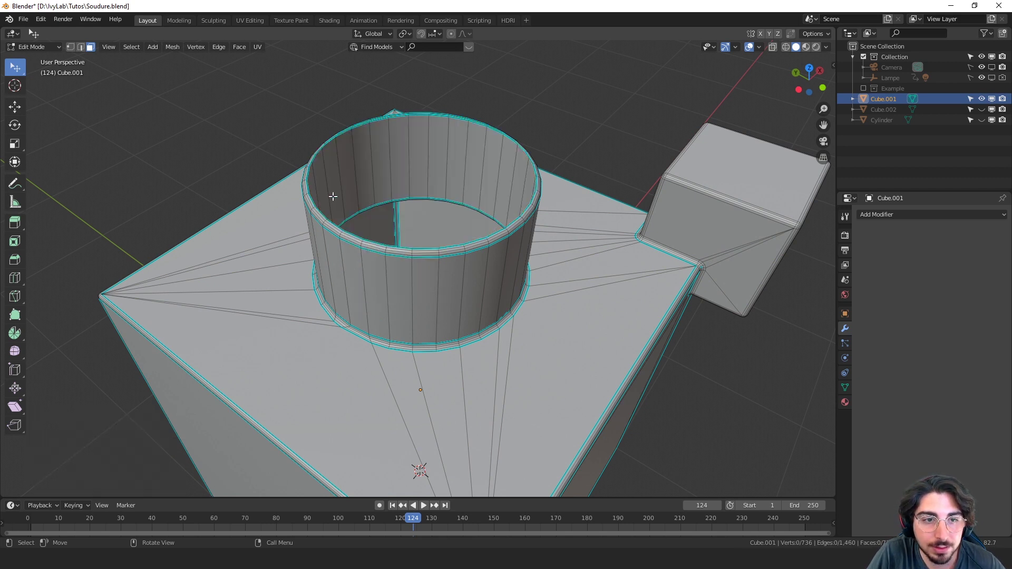
# - Extrude the open rim's edge loop inward at a scale of about 0.66 and merge it at center to close the cylinder top
pyautogui.click(81, 46)
pyautogui.moveTo(380, 221); pyautogui.dragTo(384, 273, button='middle')
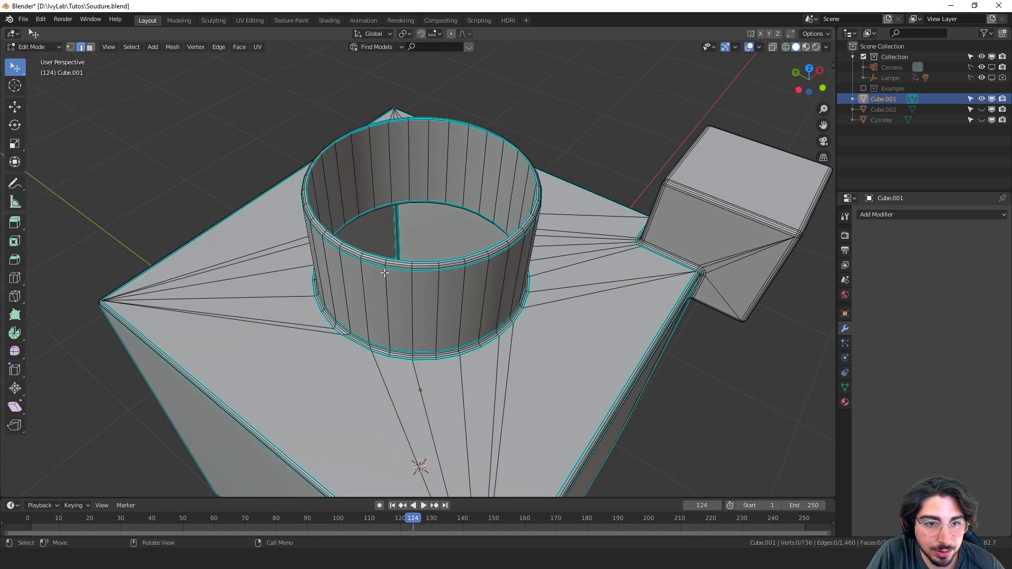
pyautogui.scroll(2, 388, 290)
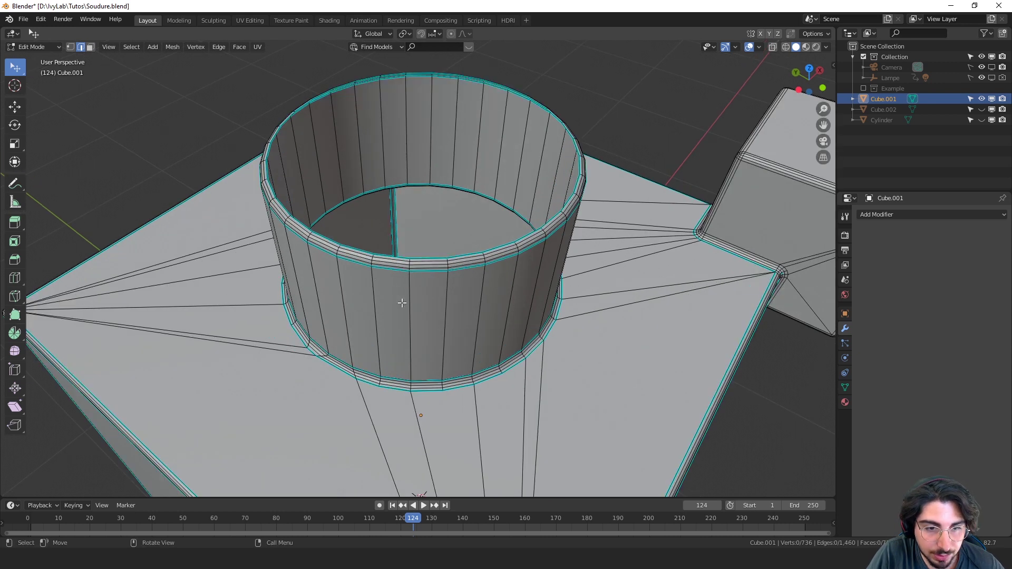
pyautogui.keyDown('alt'); pyautogui.click(357, 247); pyautogui.keyUp('alt')
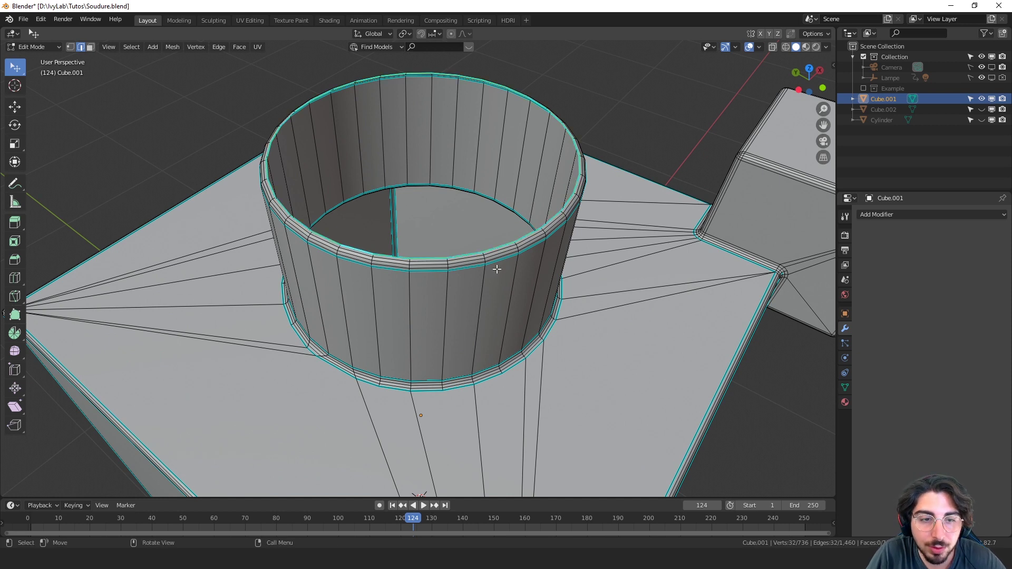
pyautogui.press('e')
pyautogui.press('s')
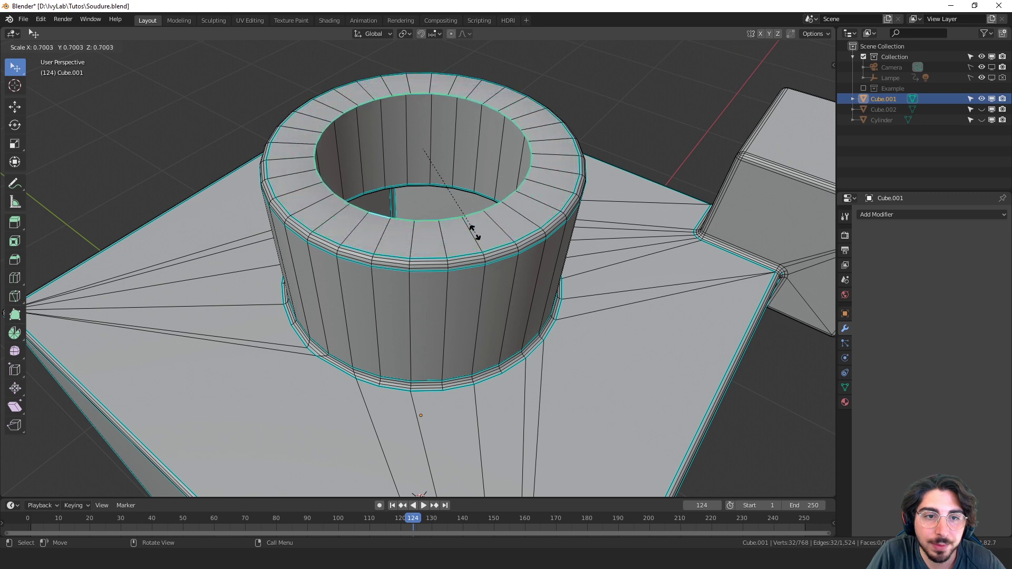
pyautogui.click(473, 228)
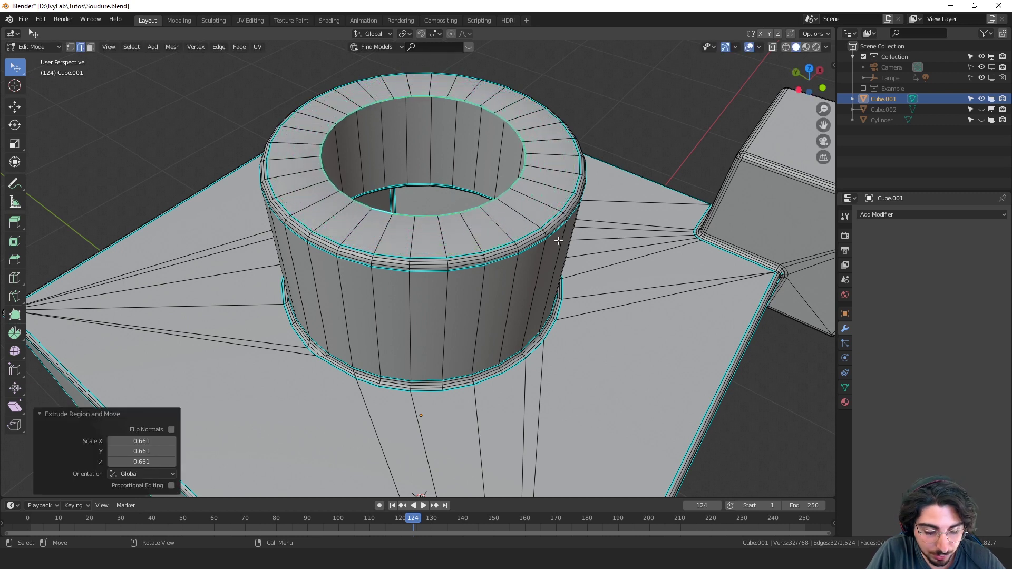
pyautogui.press('m')
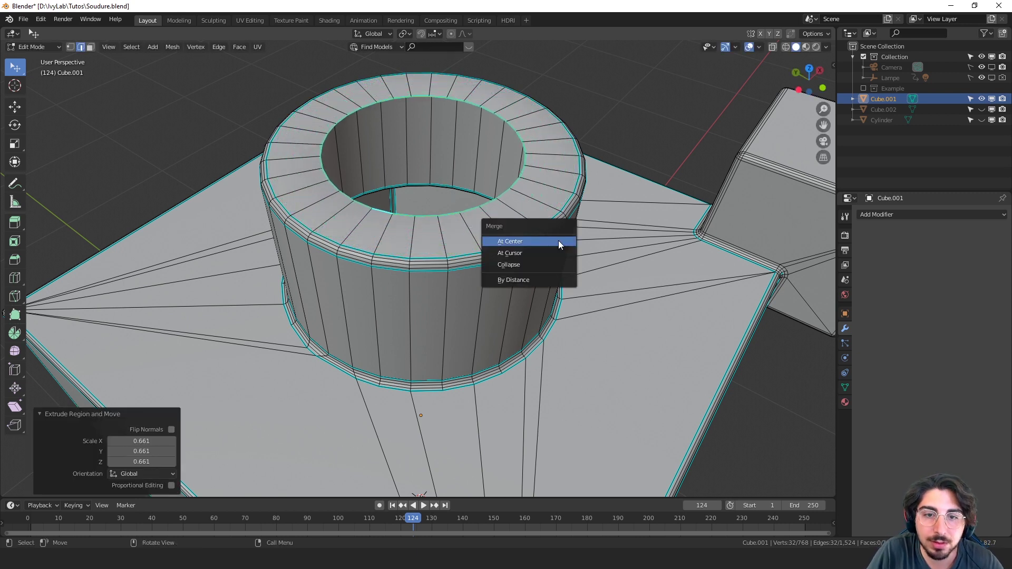
pyautogui.click(558, 240)
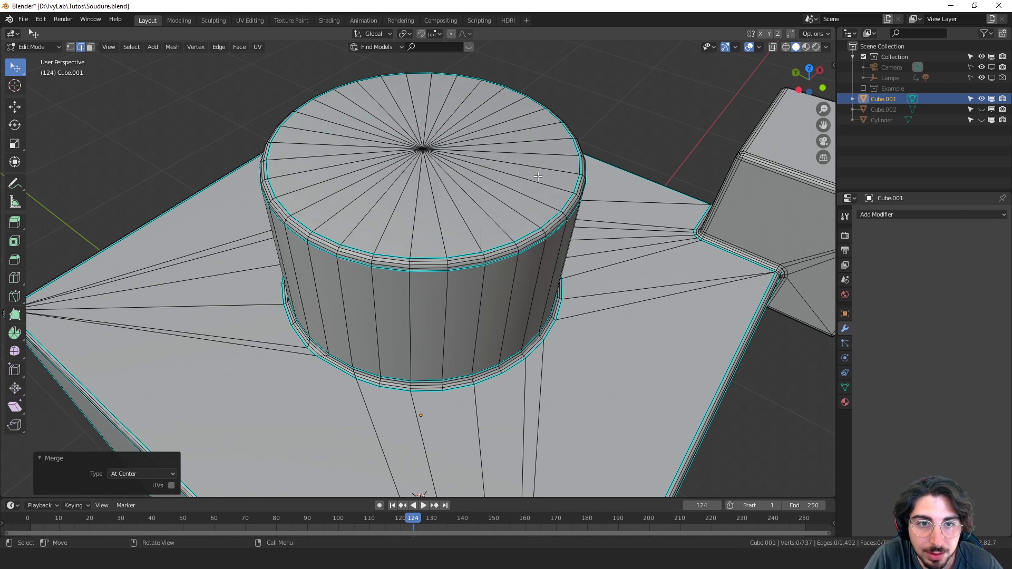
# - Examine the merged mesh's edge layout around the cylinder top, the small cube and the large cube's sides
pyautogui.scroll(-2, 538, 177)
pyautogui.press('Tab')
pyautogui.scroll(-5, 553, 179)
pyautogui.press('Tab')
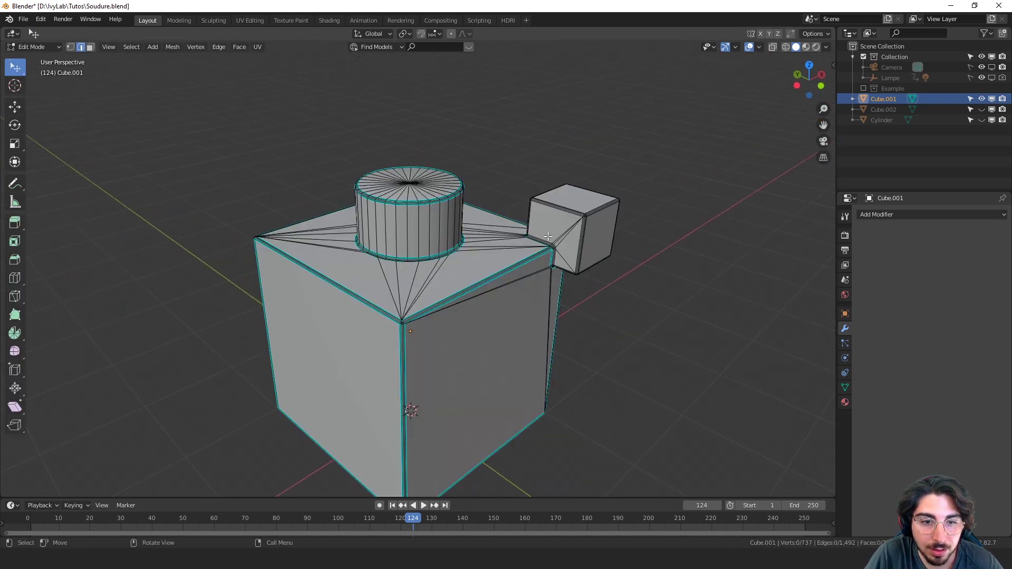
pyautogui.moveTo(548, 237); pyautogui.dragTo(496, 346, button='middle')
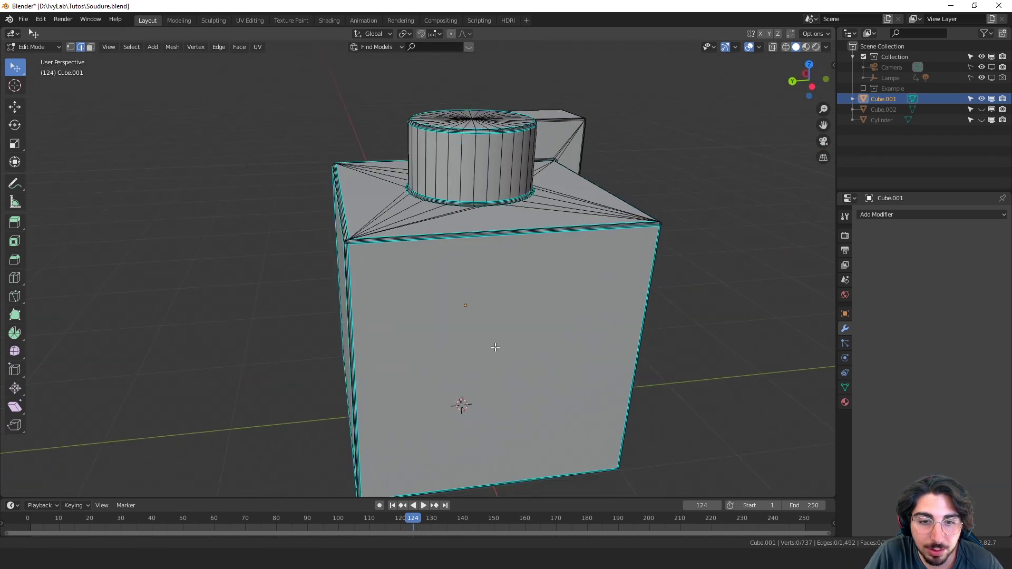
pyautogui.scroll(-3, 462, 294)
pyautogui.scroll(-3, 531, 300)
pyautogui.moveTo(530, 301); pyautogui.dragTo(559, 305, button='middle')
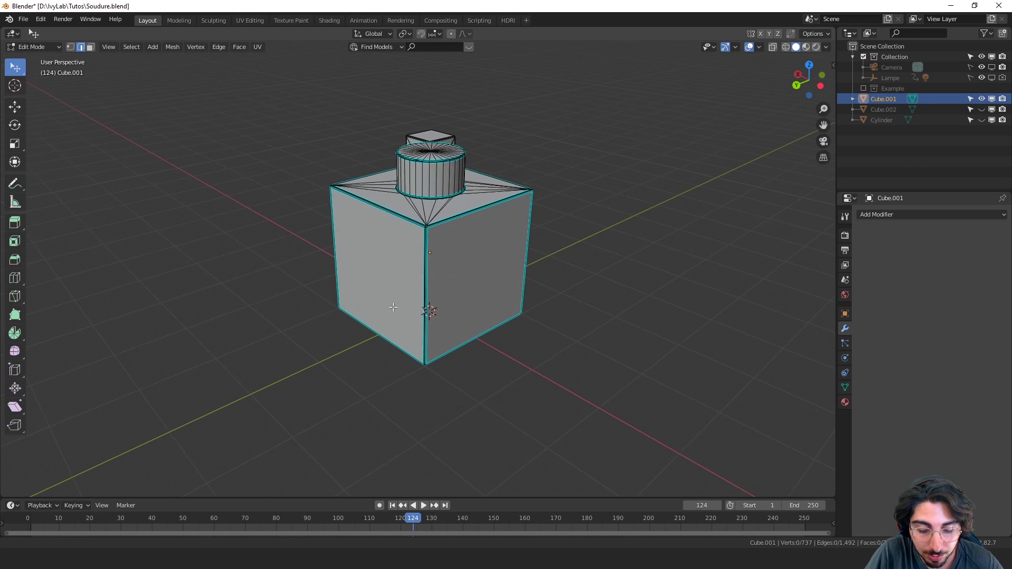
# - Hide the viewport overlays to inspect the mesh's shading from several sides, and show them again
pyautogui.press('z')
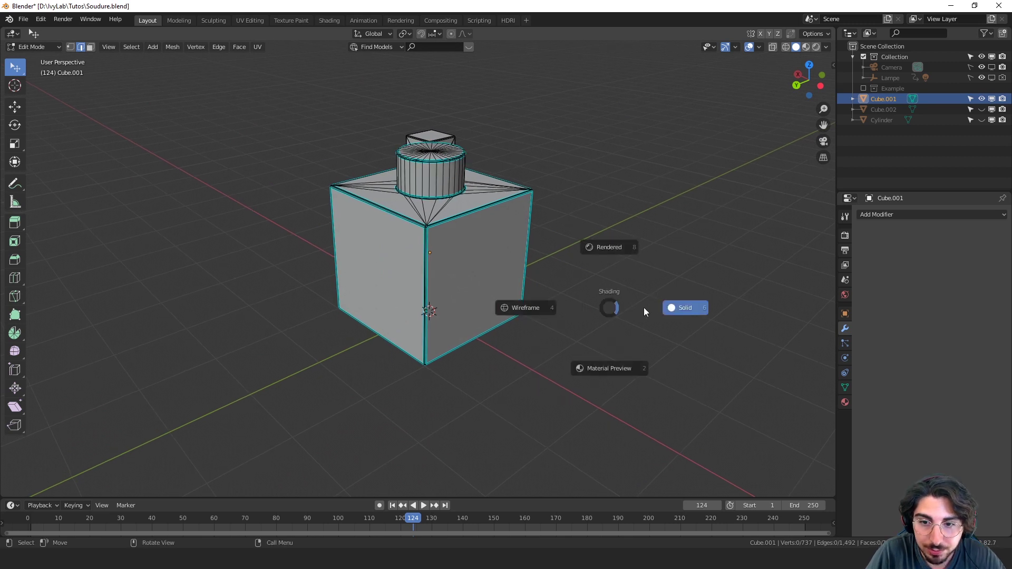
pyautogui.hotkey('shift', 'alt', 'z')
pyautogui.moveTo(631, 262); pyautogui.dragTo(469, 283, button='middle')
pyautogui.scroll(3, 431, 283)
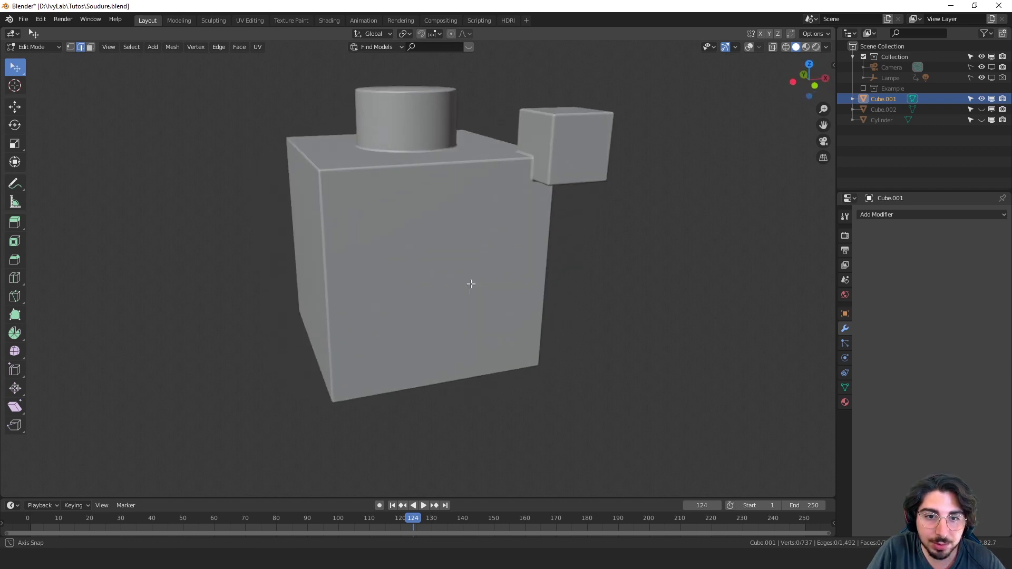
pyautogui.hotkey('shift', 'alt', 'z')
pyautogui.moveTo(440, 251); pyautogui.dragTo(477, 251, button='middle')
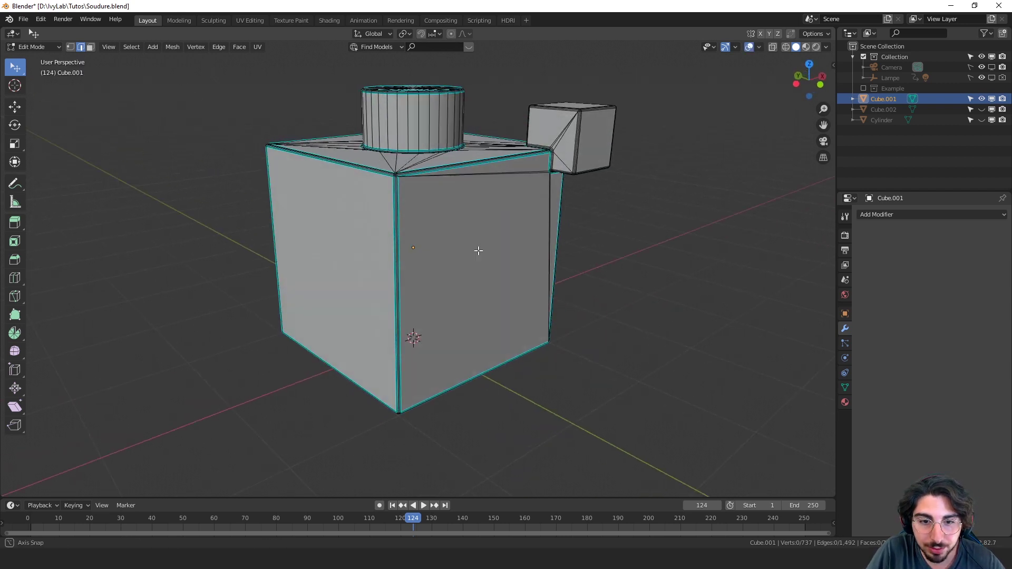
# - Return to Object Mode, add a Weighted Normal modifier to the merged cube and apply it
pyautogui.press('Tab')
pyautogui.click(628, 284)
pyautogui.moveTo(474, 194); pyautogui.dragTo(474, 293, button='middle')
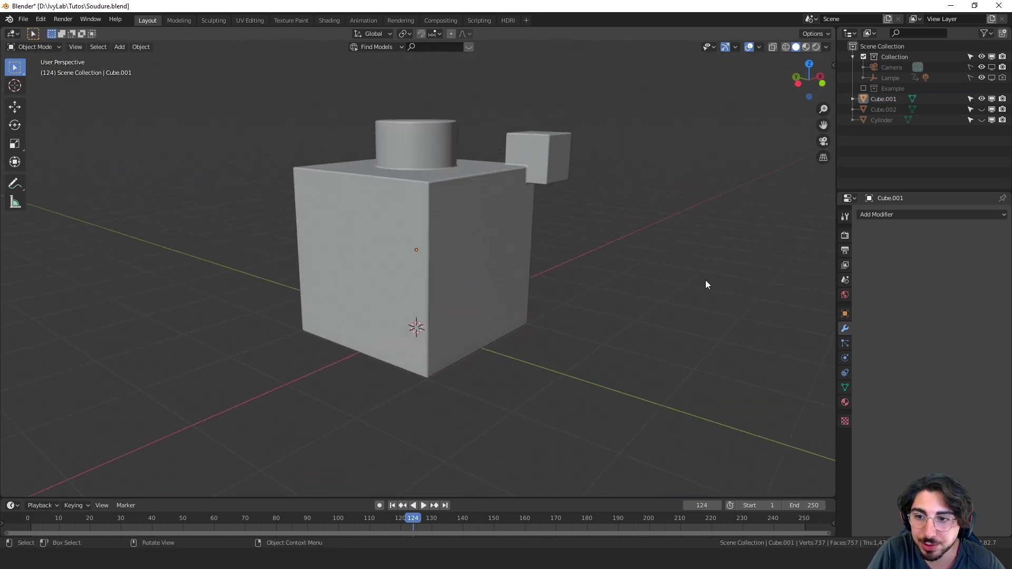
pyautogui.click(890, 215)
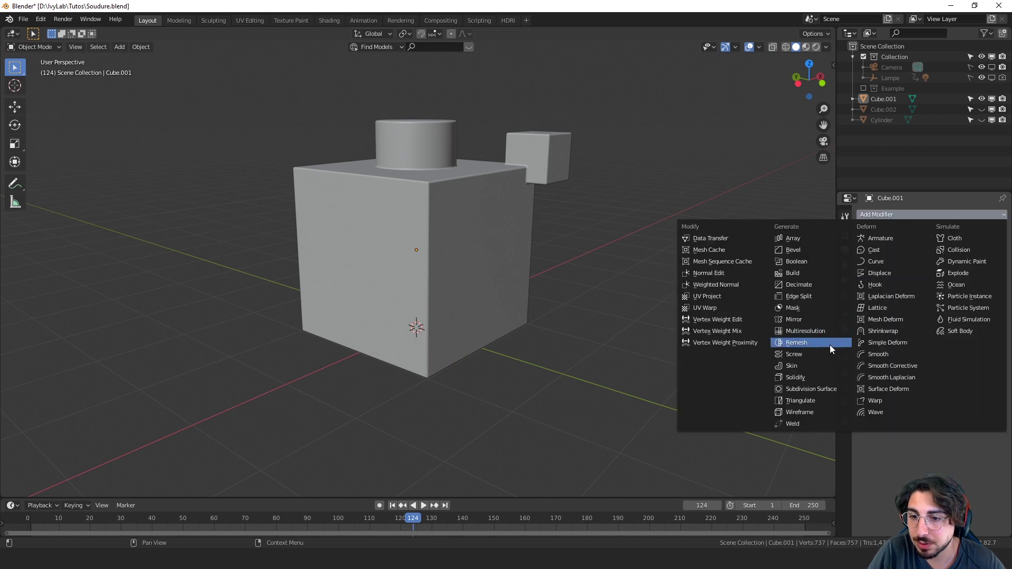
pyautogui.click(725, 285)
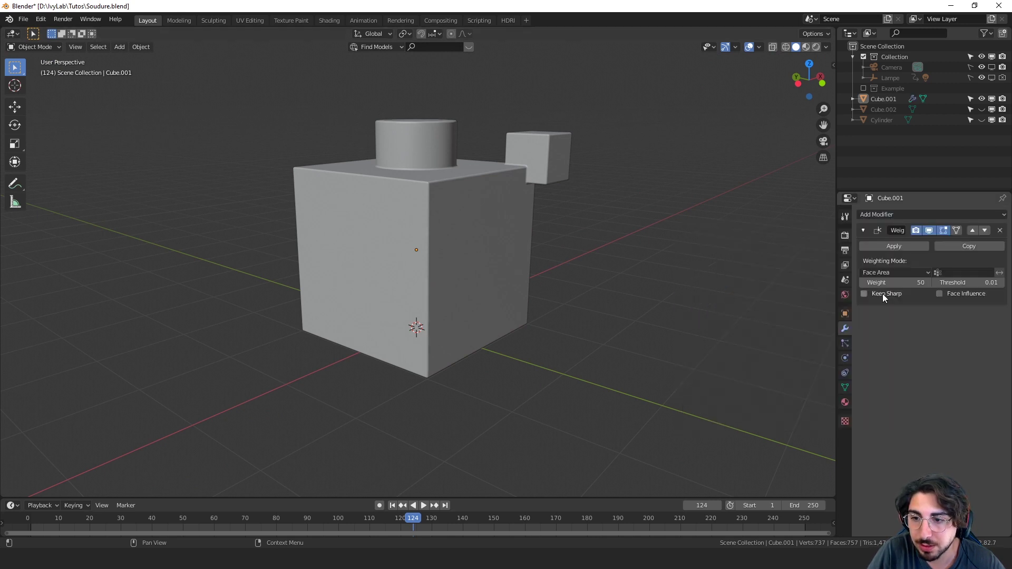
pyautogui.click(893, 245)
pyautogui.moveTo(621, 246); pyautogui.dragTo(582, 348, button='middle')
pyautogui.moveTo(573, 255); pyautogui.dragTo(566, 273, button='middle')
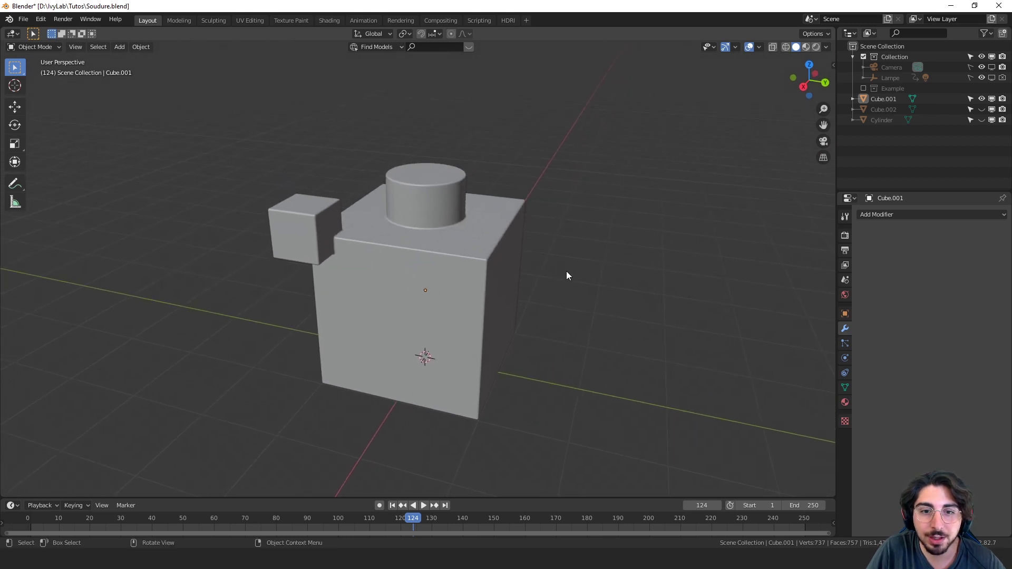